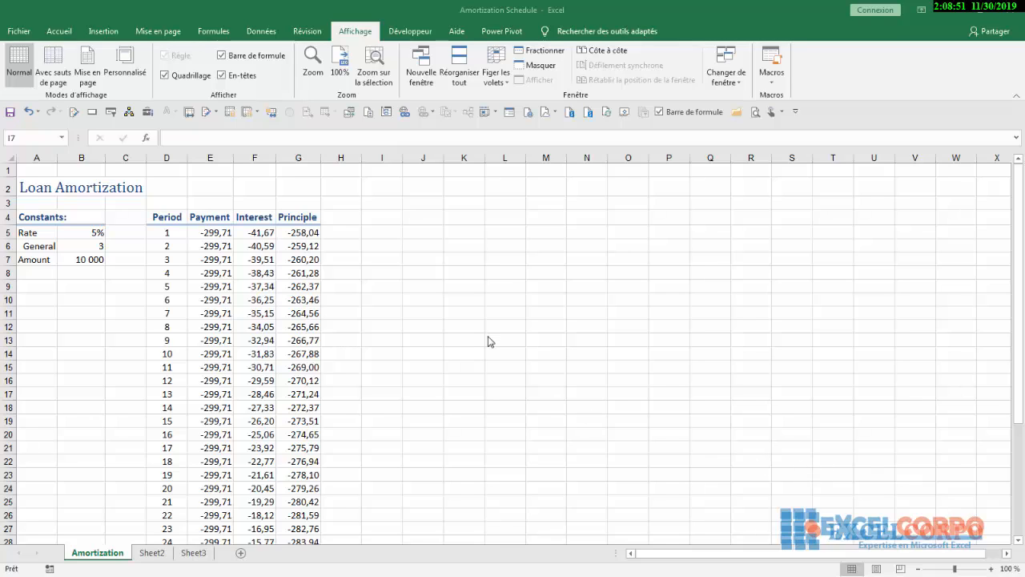
- Rename the Period column header in D4 to "Periode"
left_click(163, 218)
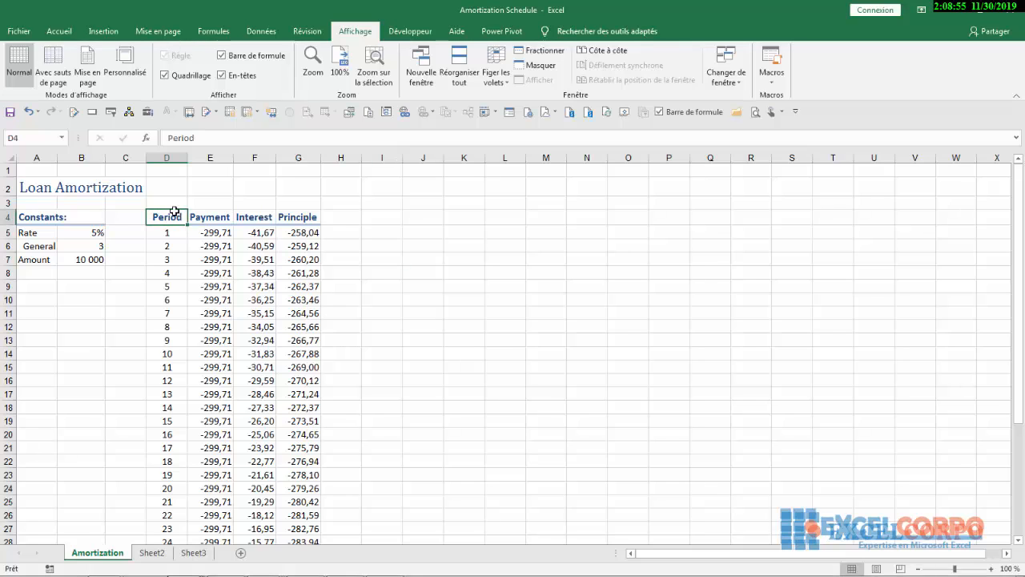
left_click(203, 133)
type("e")
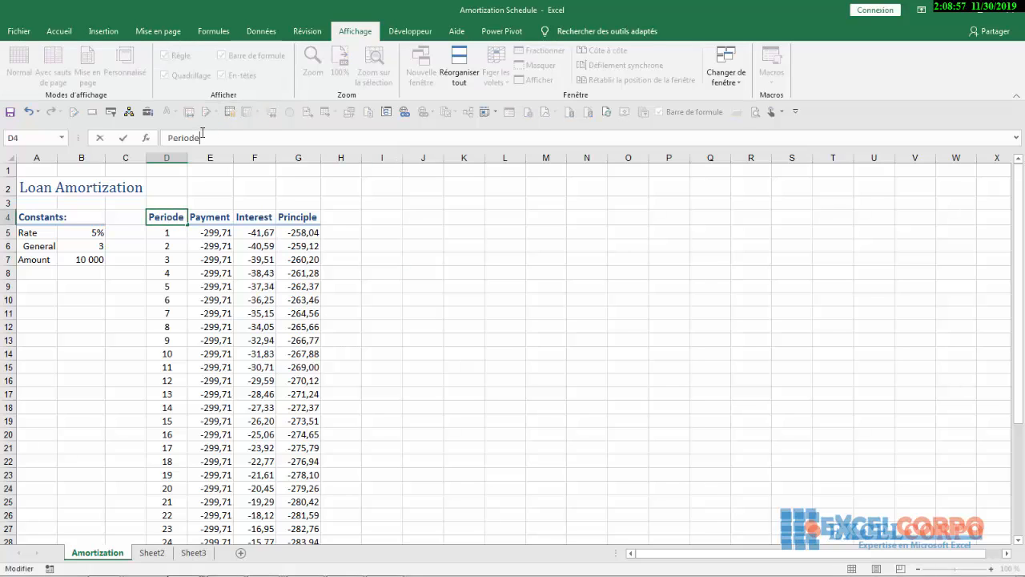
left_click(222, 217)
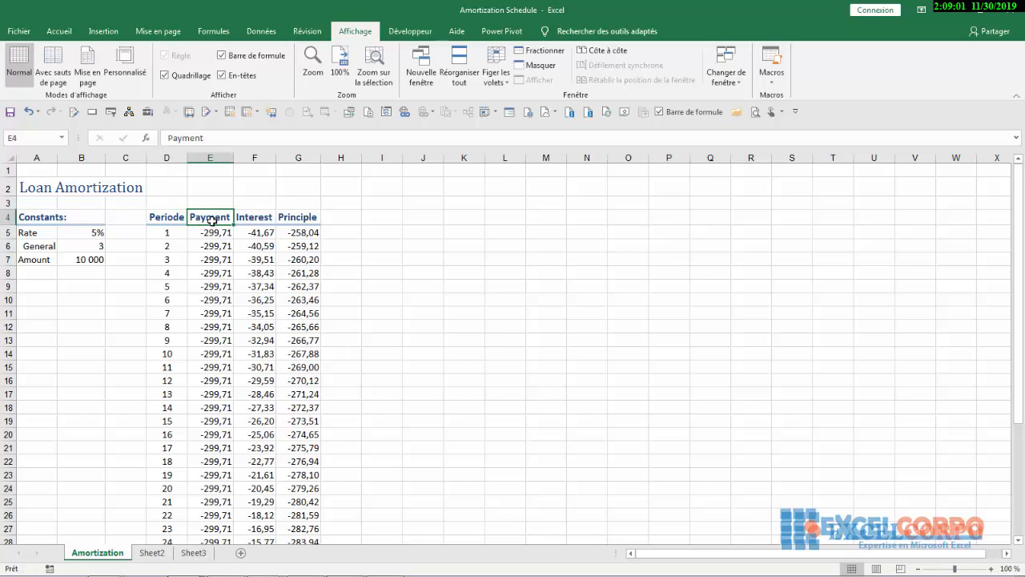
left_click_drag(210, 227, 308, 370)
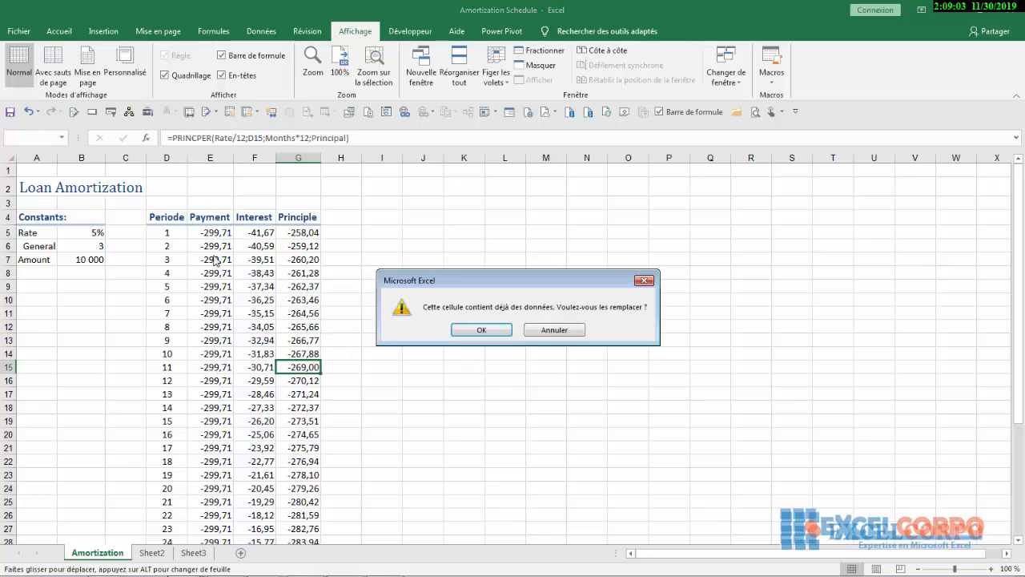
left_click(571, 330)
left_click_drag(202, 210, 298, 298)
left_click(551, 331)
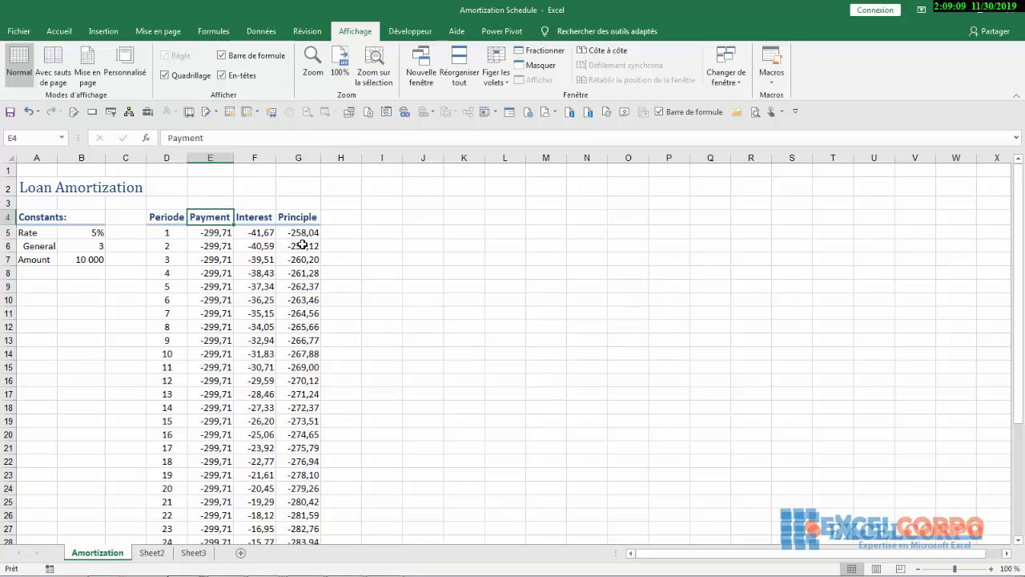
- Select the payment, interest and principle figures in E5:G34 and zoom the sheet out to 50 %
left_click_drag(201, 231, 318, 525)
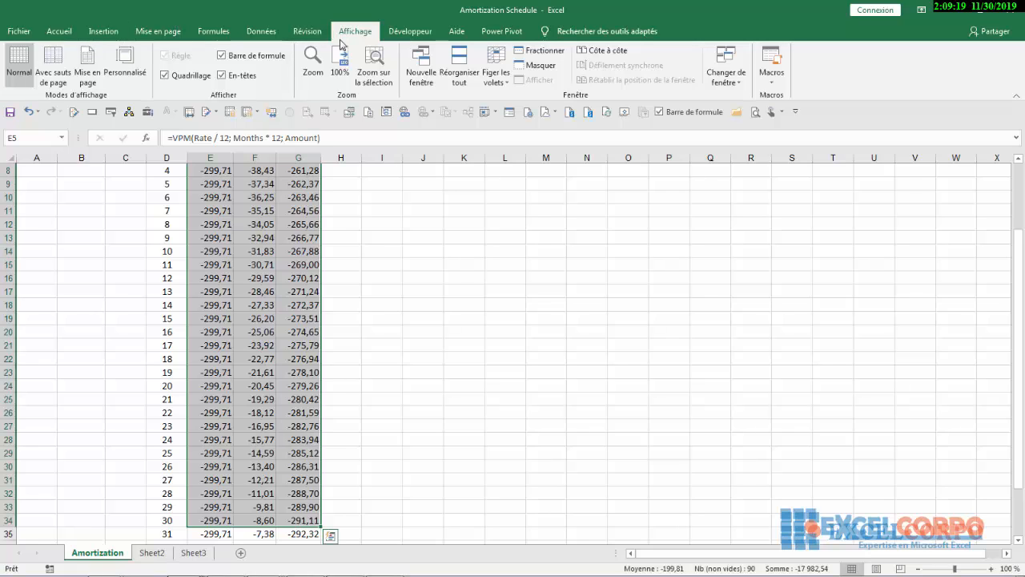
left_click(320, 70)
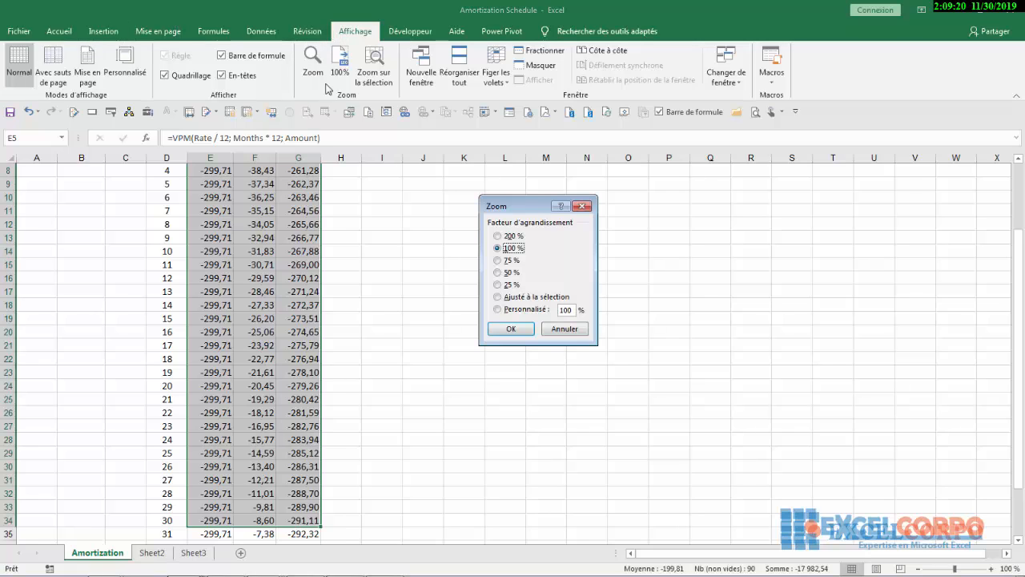
left_click(498, 273)
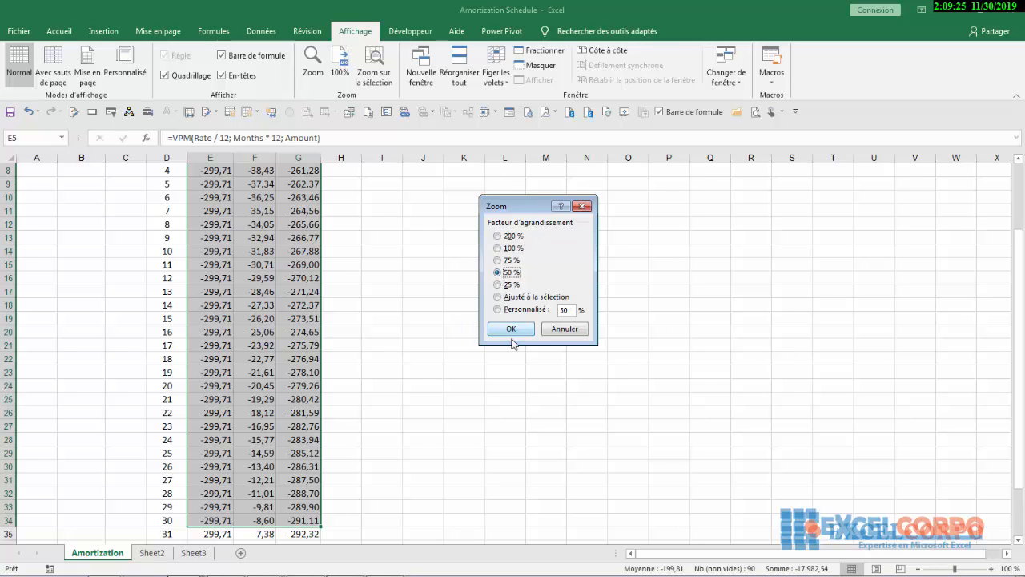
left_click(511, 329)
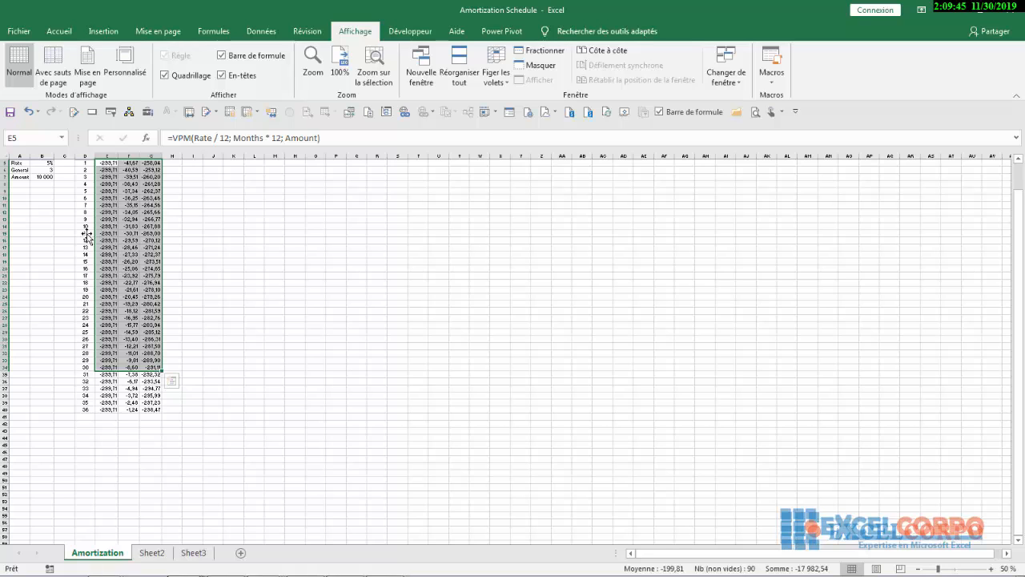
- Undo the last change, deselect the figures and return to the top of the sheet
left_click(28, 111)
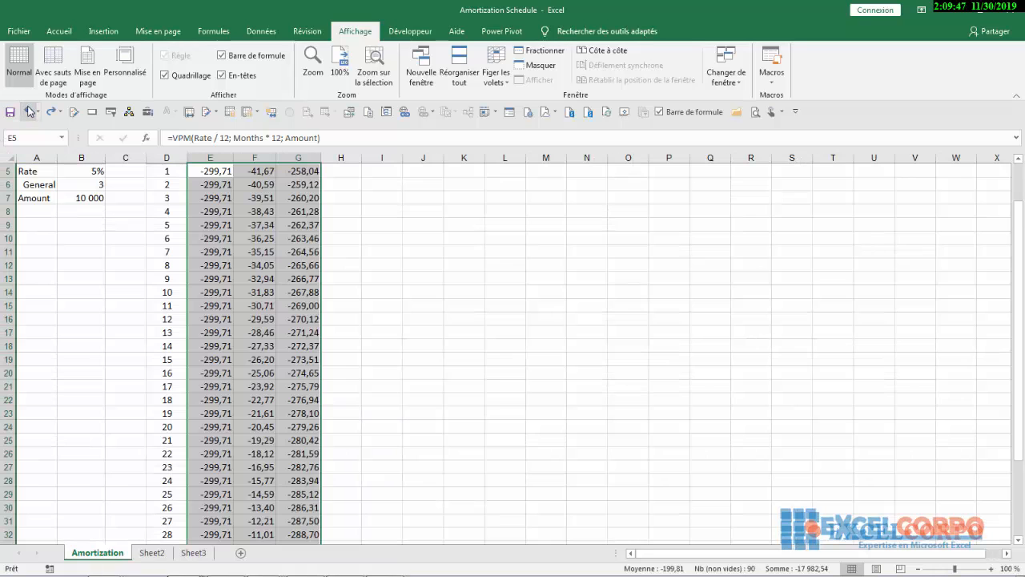
left_click(447, 283)
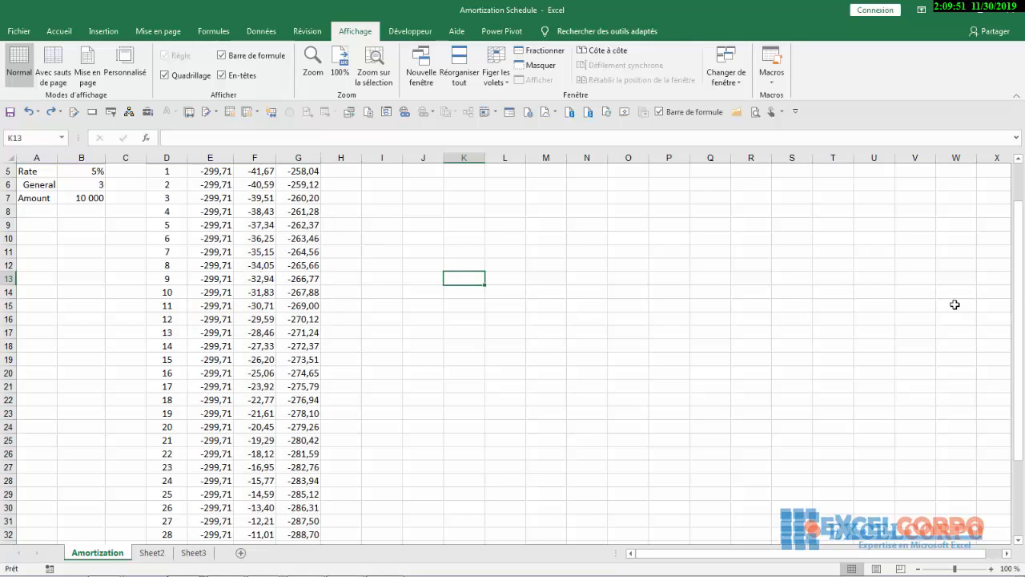
left_click_drag(1016, 291, 1010, 221)
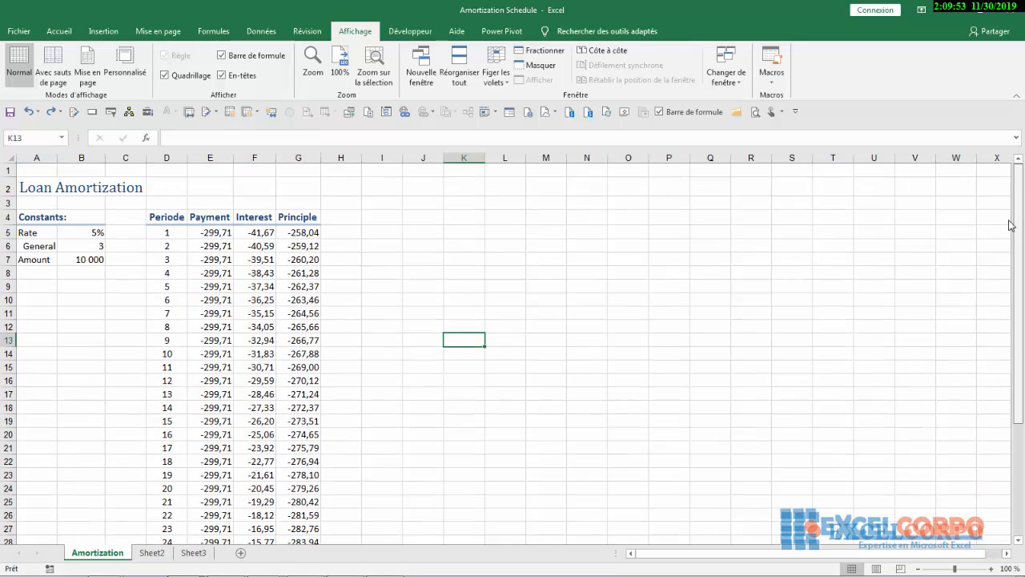
- Try a formula in I7 that refers to D7 by the name donnes, check the recent functions, and discard the entry
left_click(346, 272)
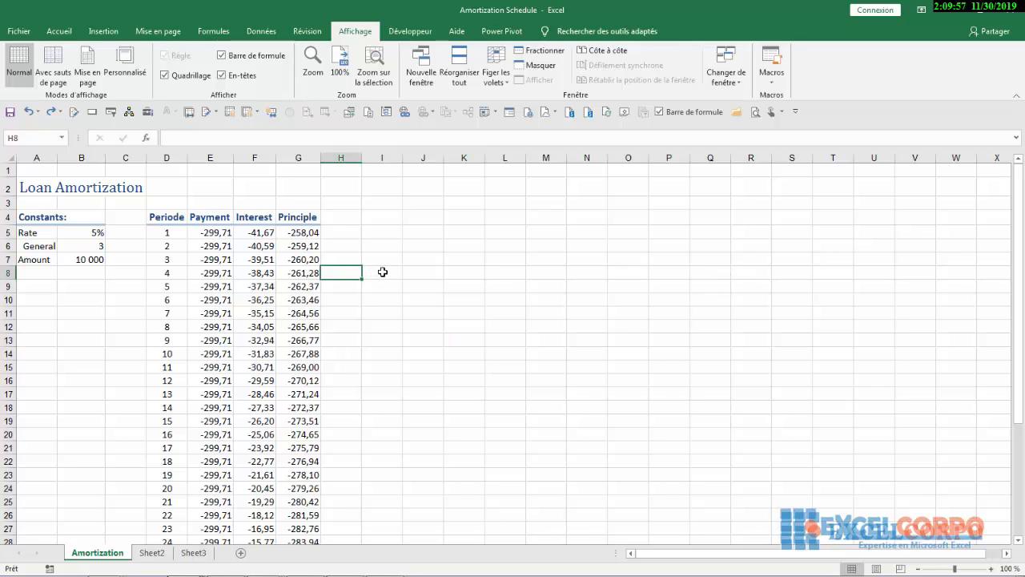
left_click(383, 272)
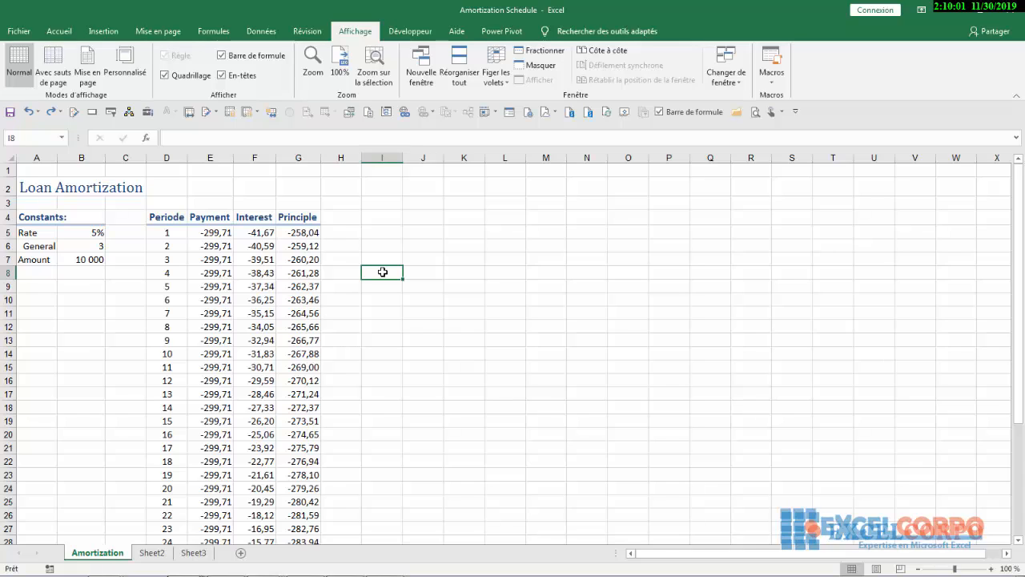
left_click(378, 258)
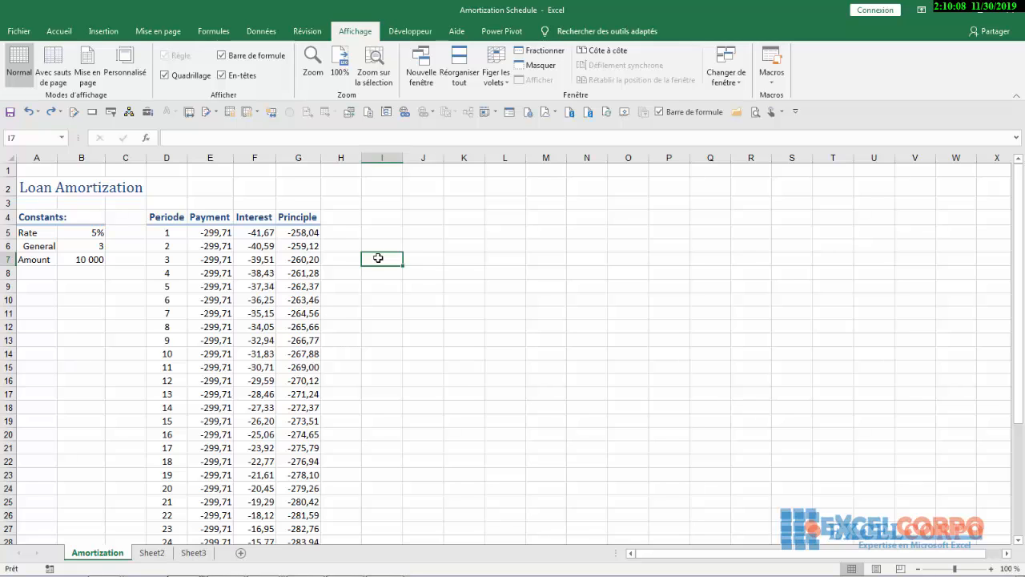
type("=")
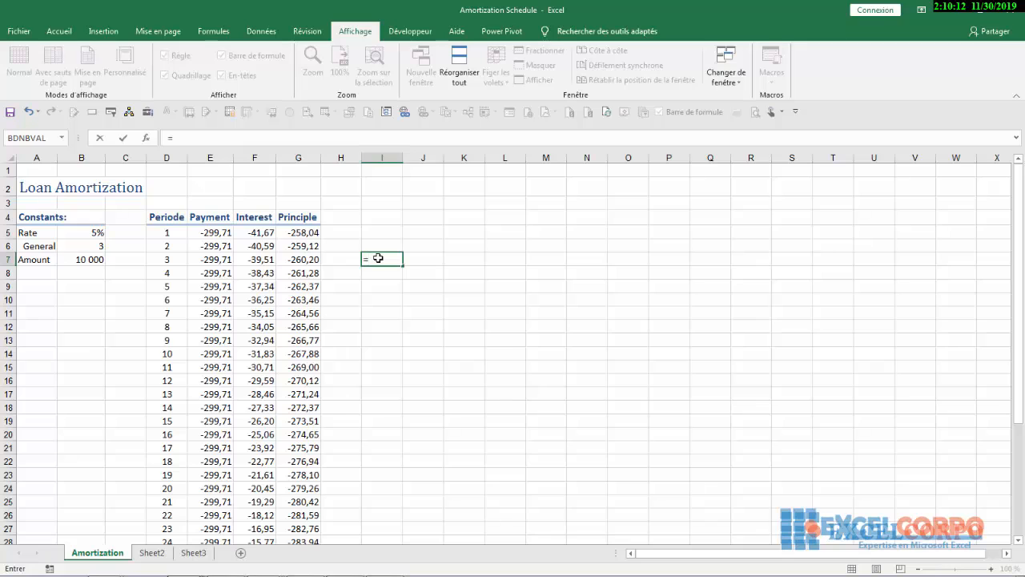
left_click(170, 261)
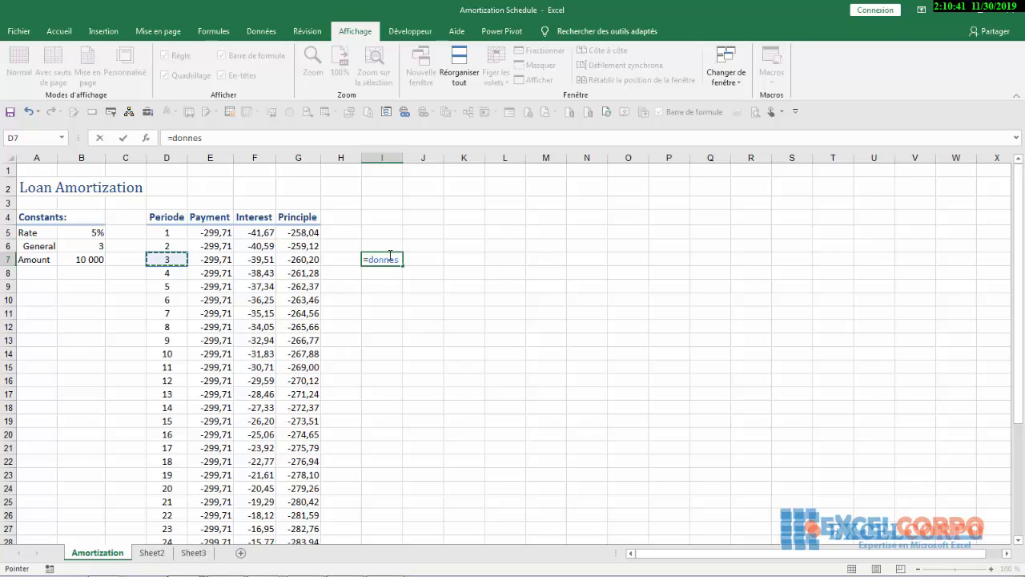
key("BackSpace")
key("BackSpace")
key("BackSpace")
key("BackSpace")
key("BackSpace")
key("BackSpace")
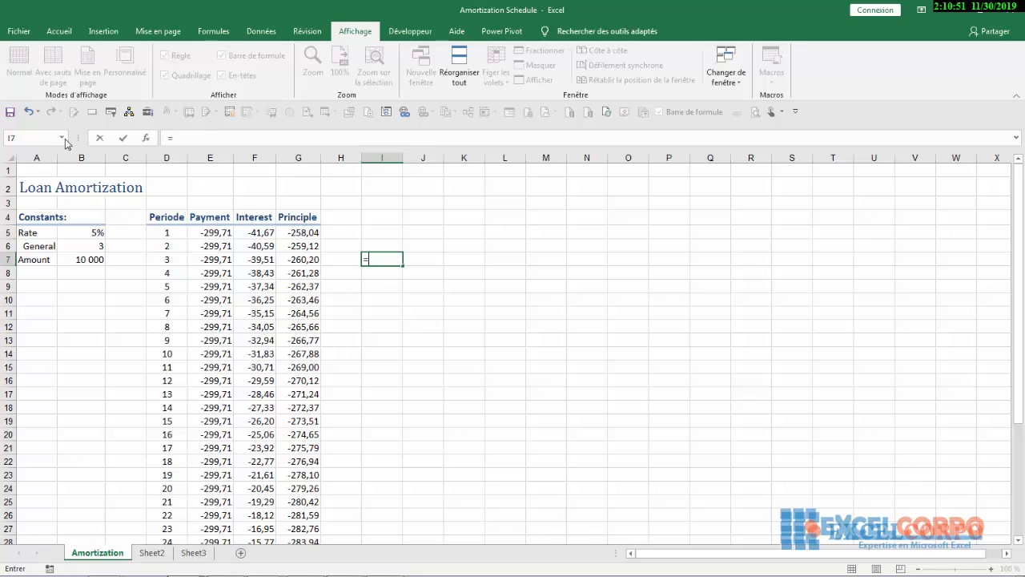
left_click(62, 137)
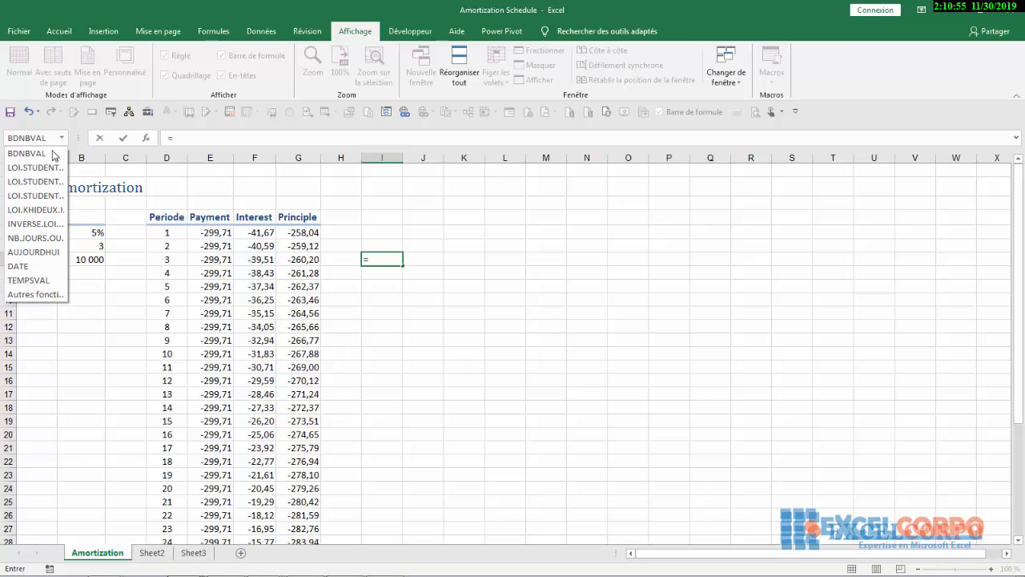
key("Escape")
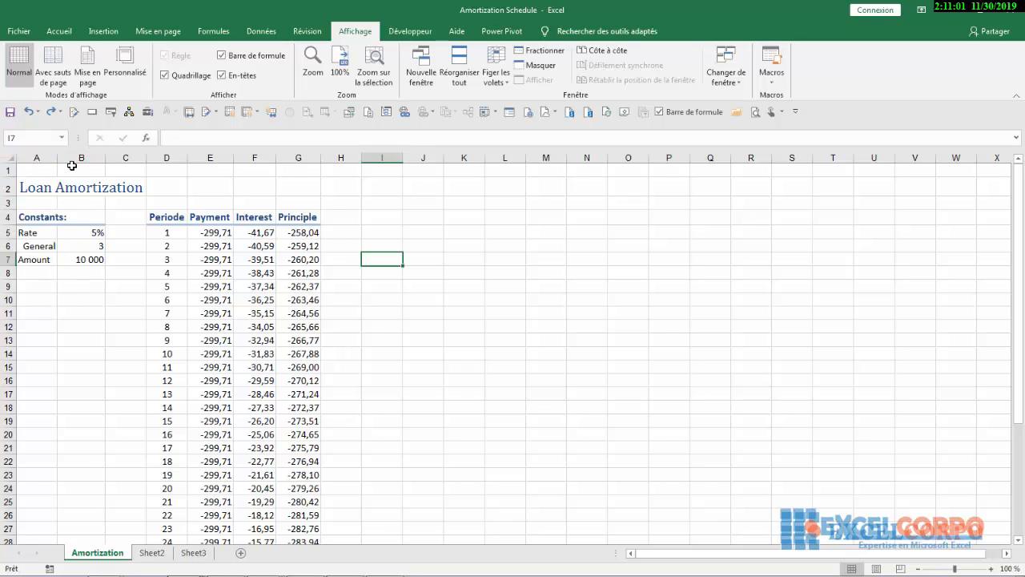
- Enter the formula =donnes in B1 by pasting the defined name donnes
left_click(72, 166)
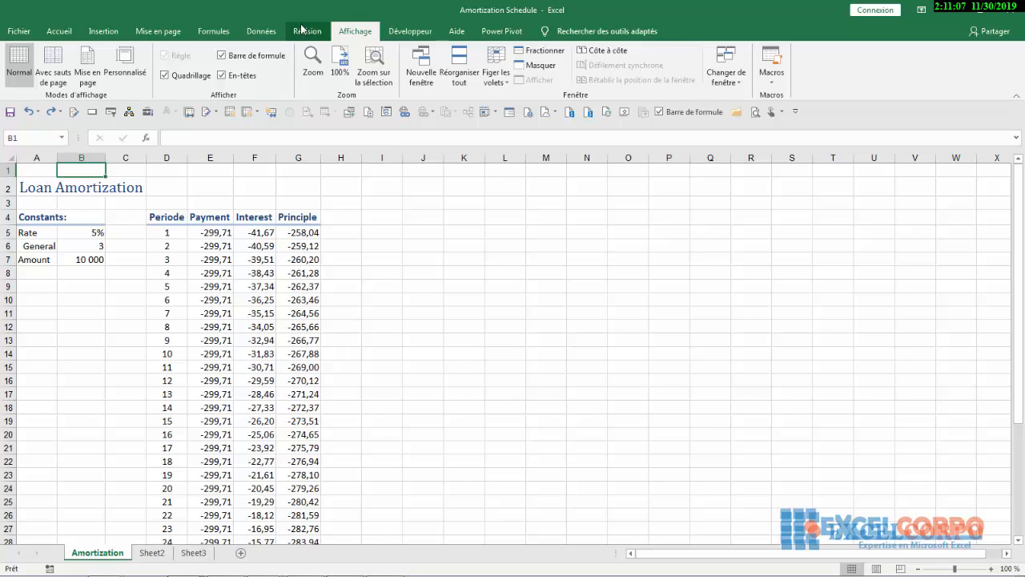
left_click(215, 31)
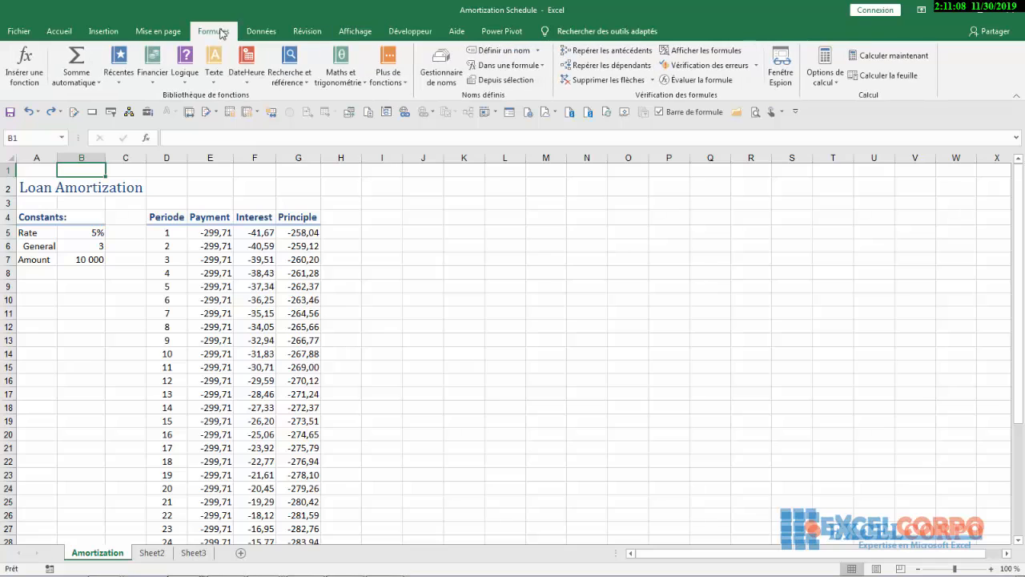
left_click(516, 65)
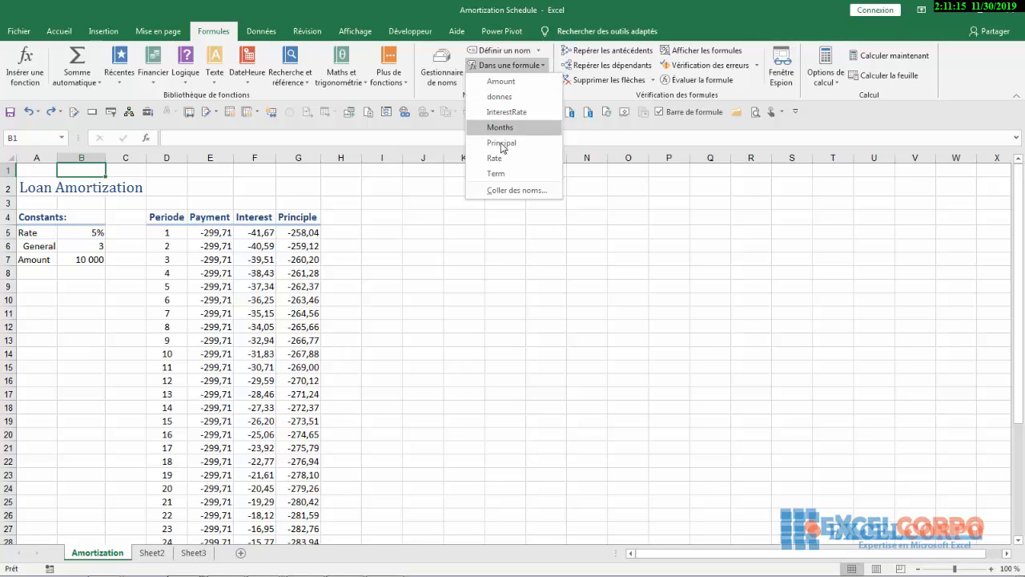
left_click(498, 191)
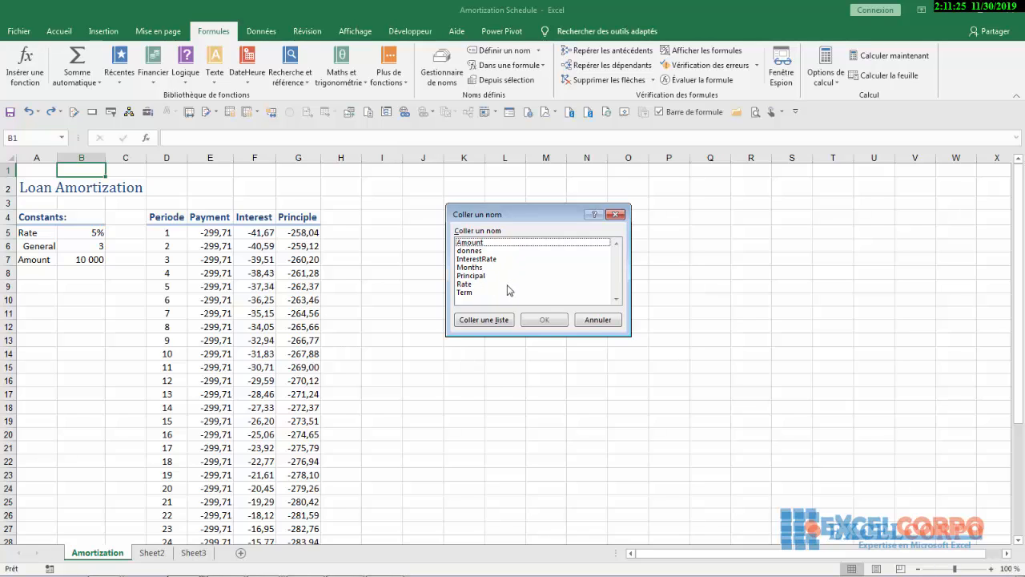
left_click(481, 252)
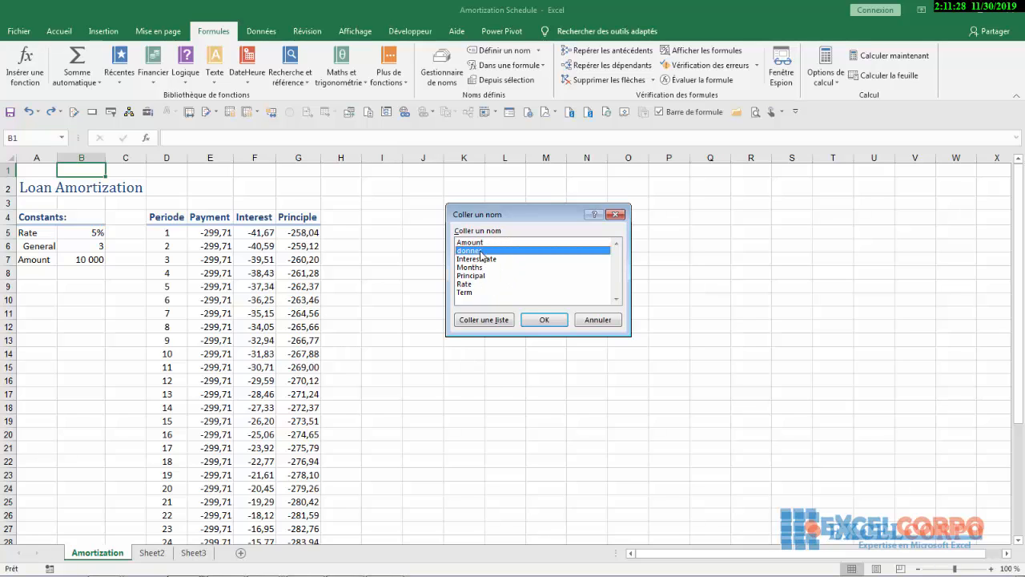
left_click(542, 322)
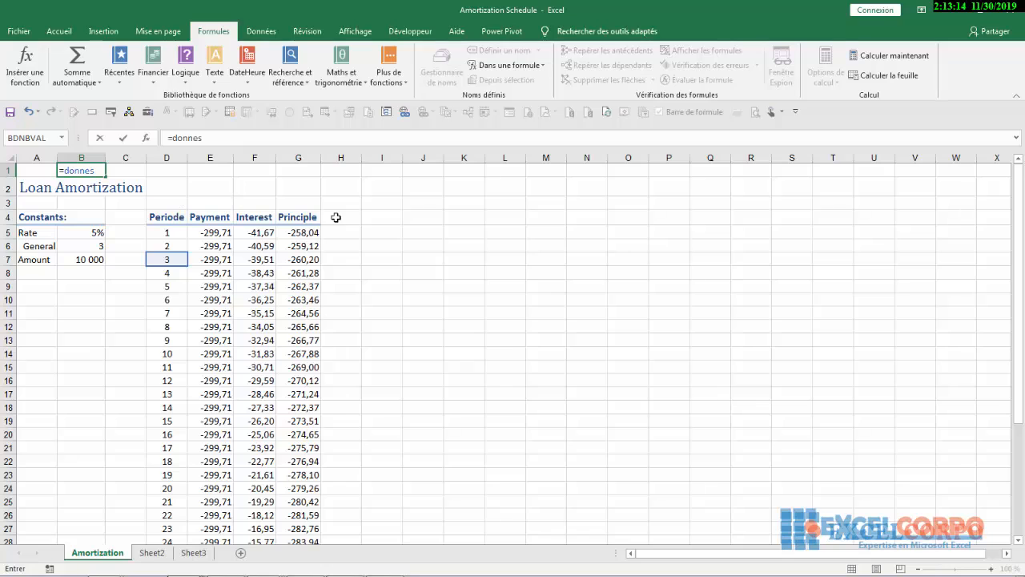
left_click(392, 245)
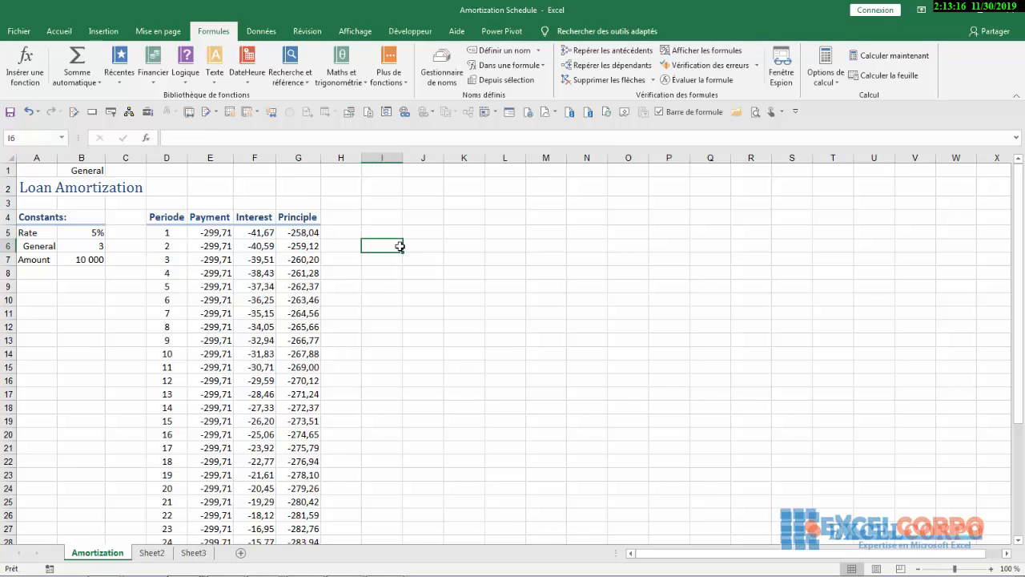
- Try the formula =se in I6, highlighting the SECONDE function suggestion, and undo the entry
type("=")
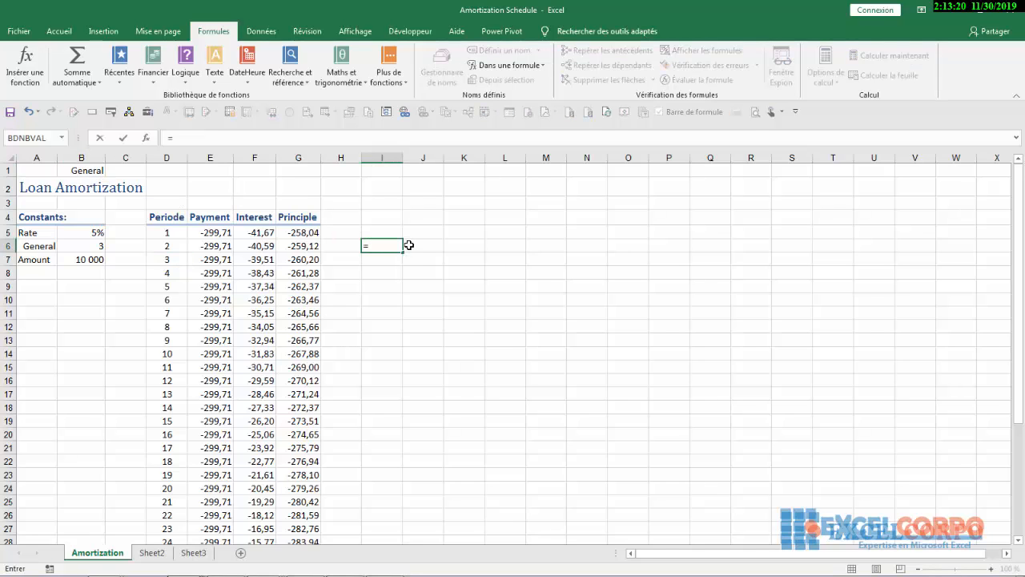
right_click(386, 245)
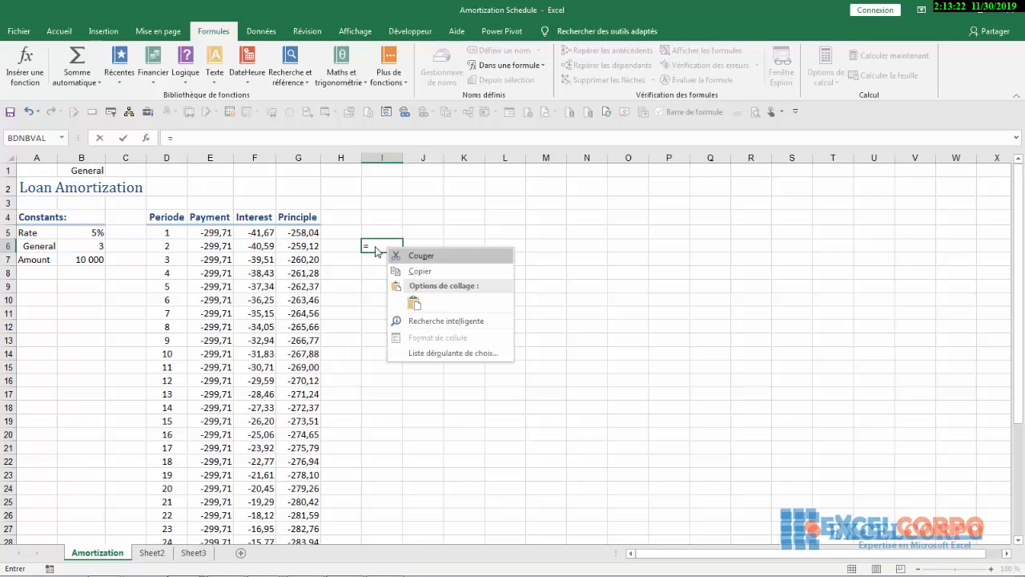
left_click(372, 245)
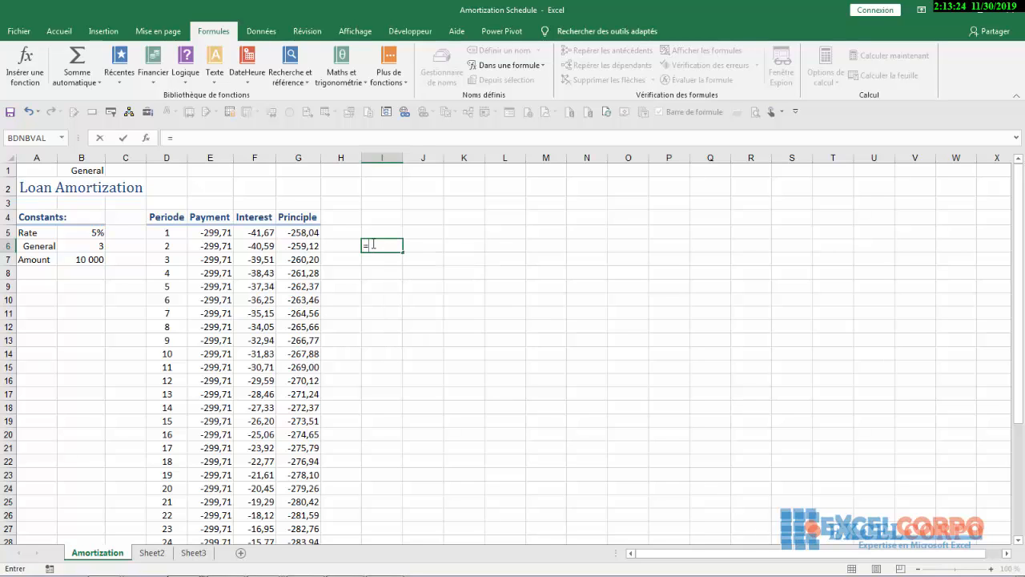
type("se")
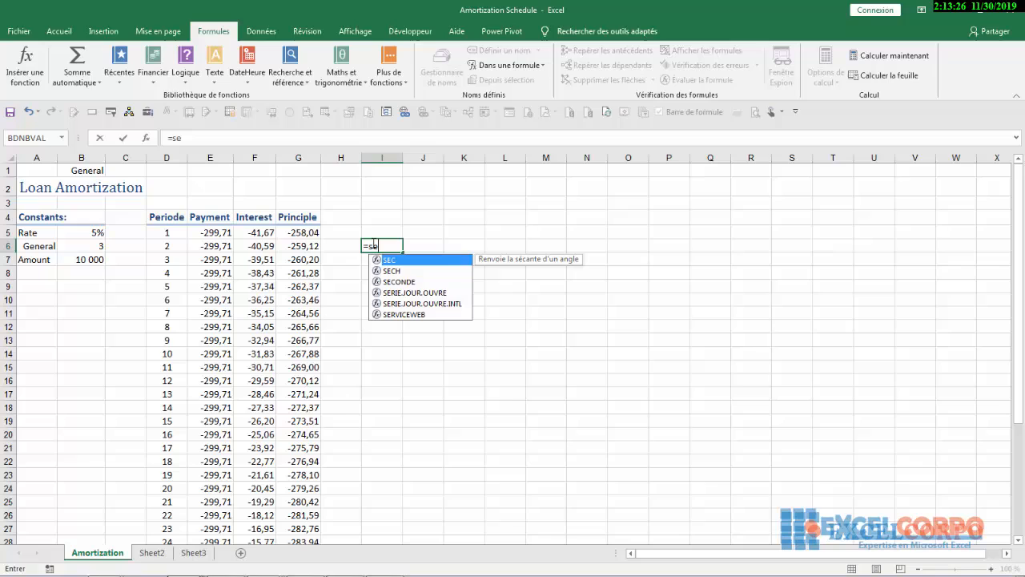
left_click(399, 281)
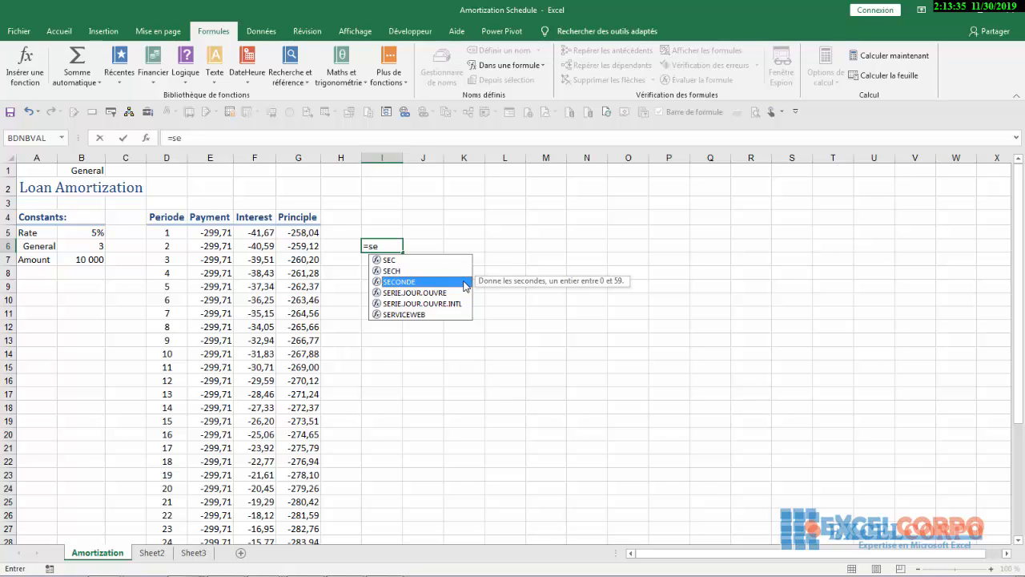
key("Return")
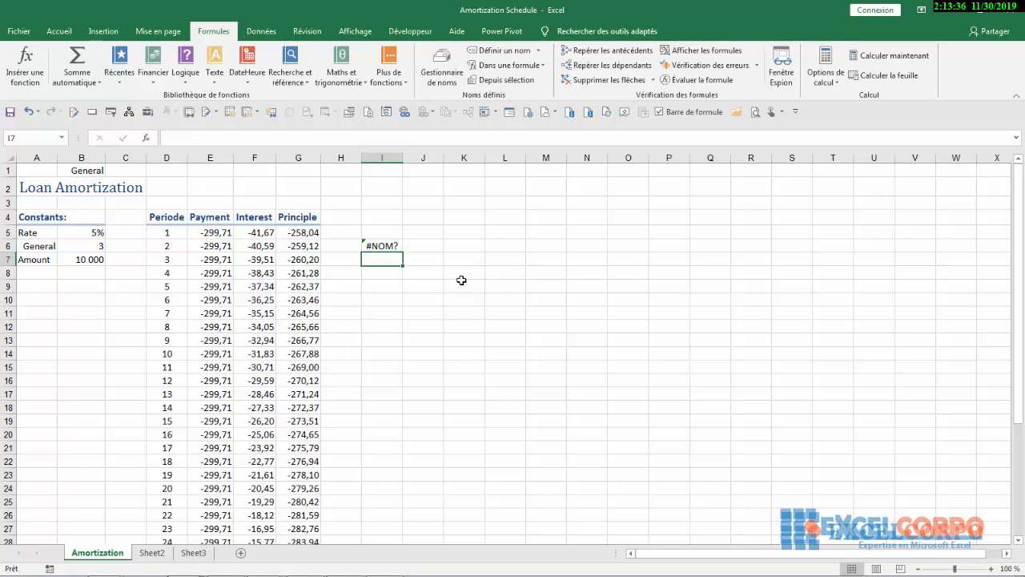
left_click(374, 246)
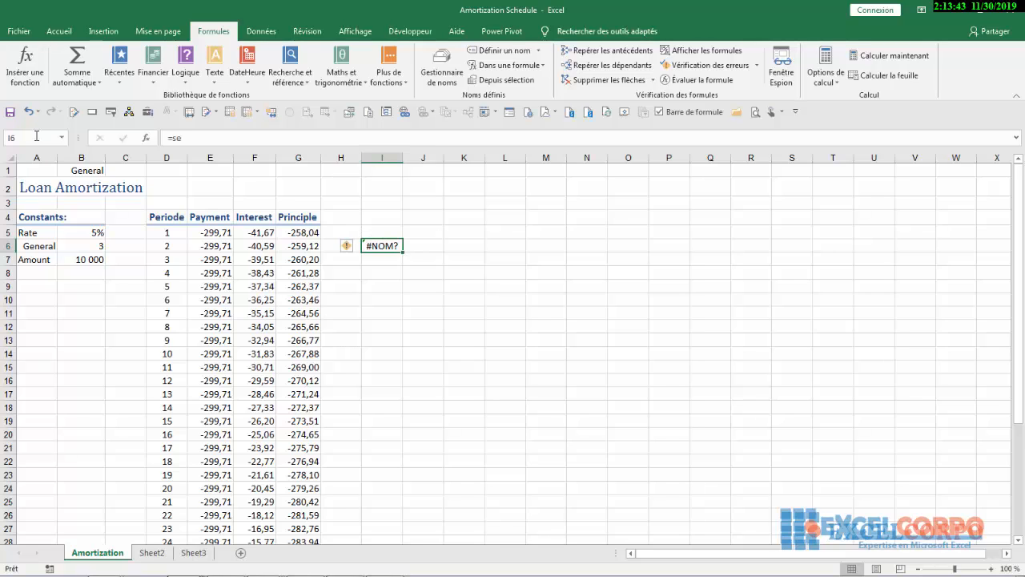
left_click(28, 111)
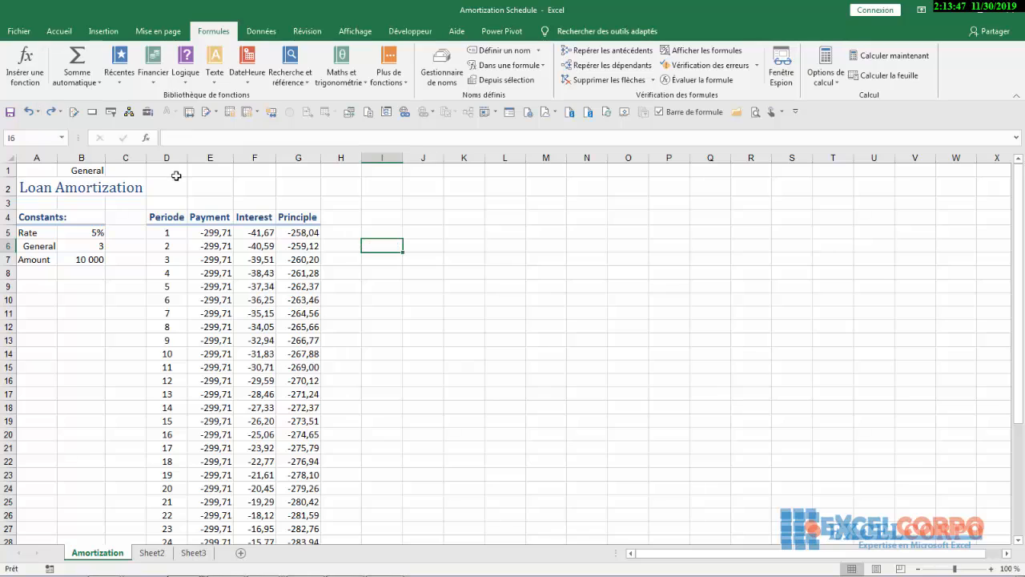
- Jump to the cell named donnes through the list of defined names, and again with the Go To (Atteindre) command
left_click(62, 138)
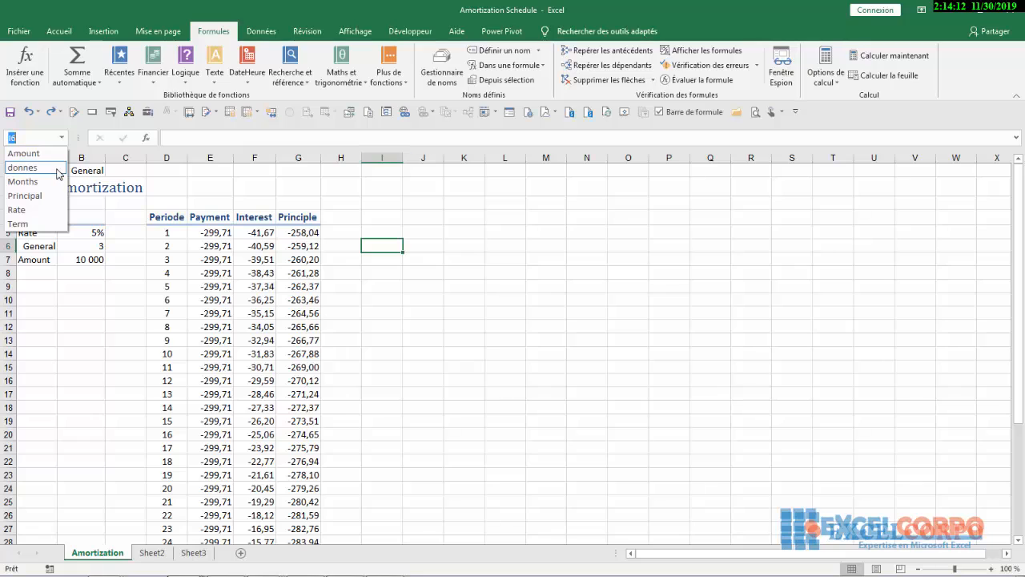
left_click(58, 173)
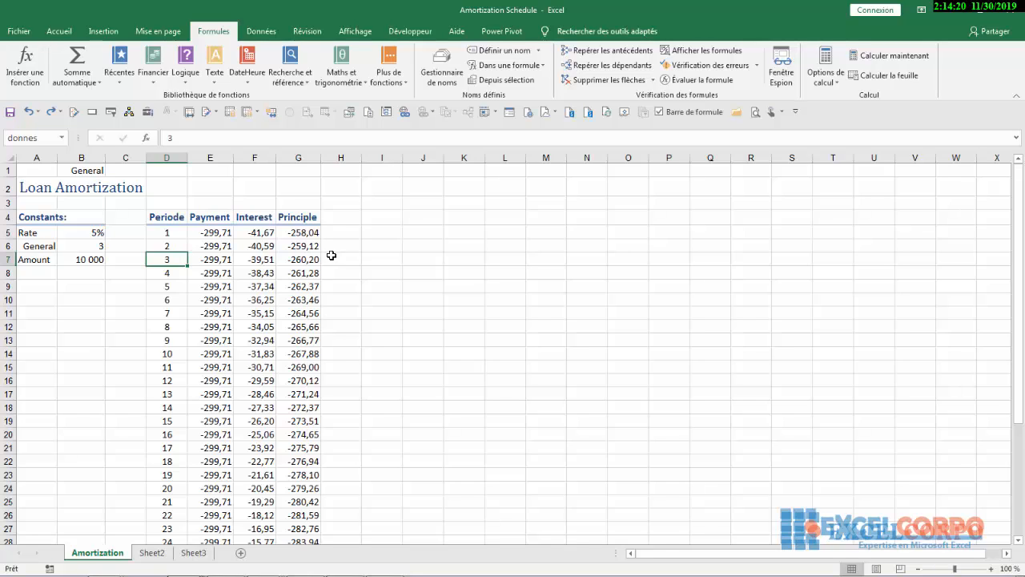
left_click(62, 32)
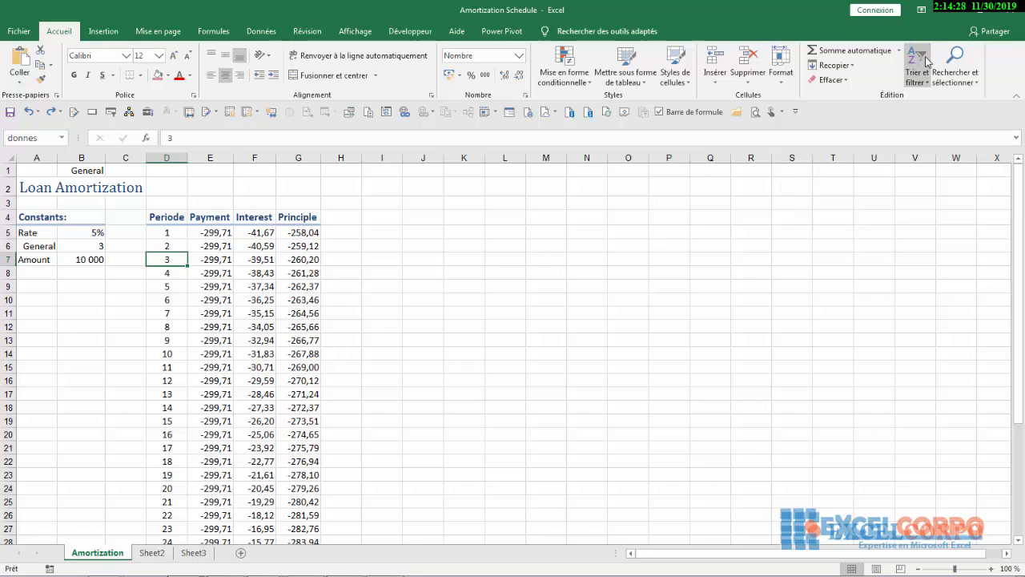
left_click(951, 70)
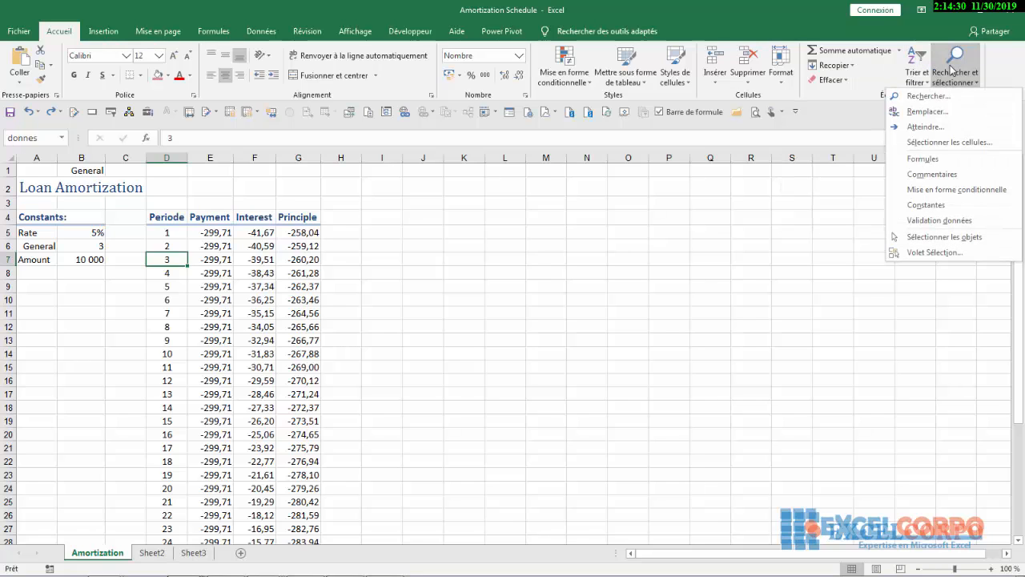
left_click(932, 129)
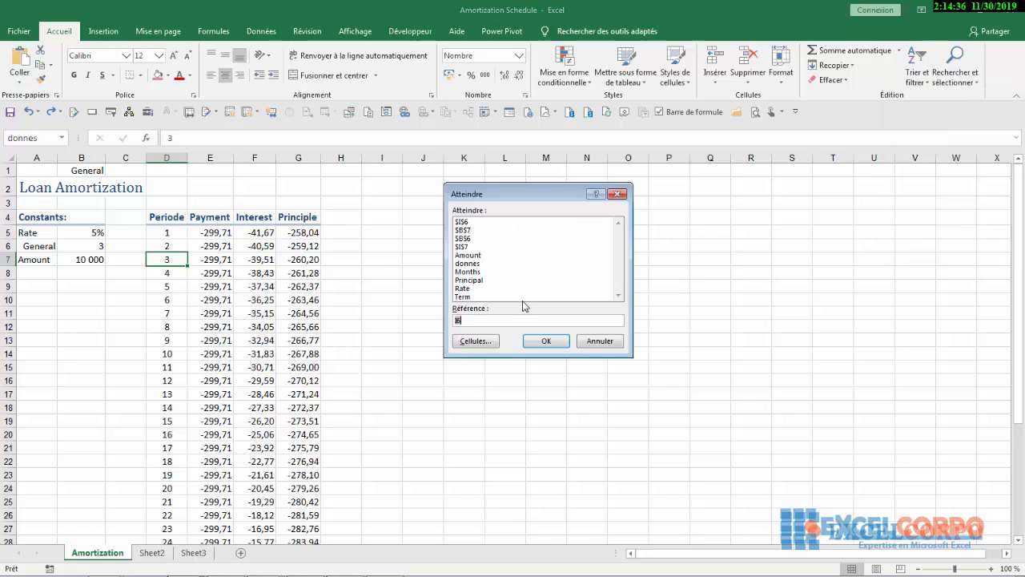
left_click(472, 263)
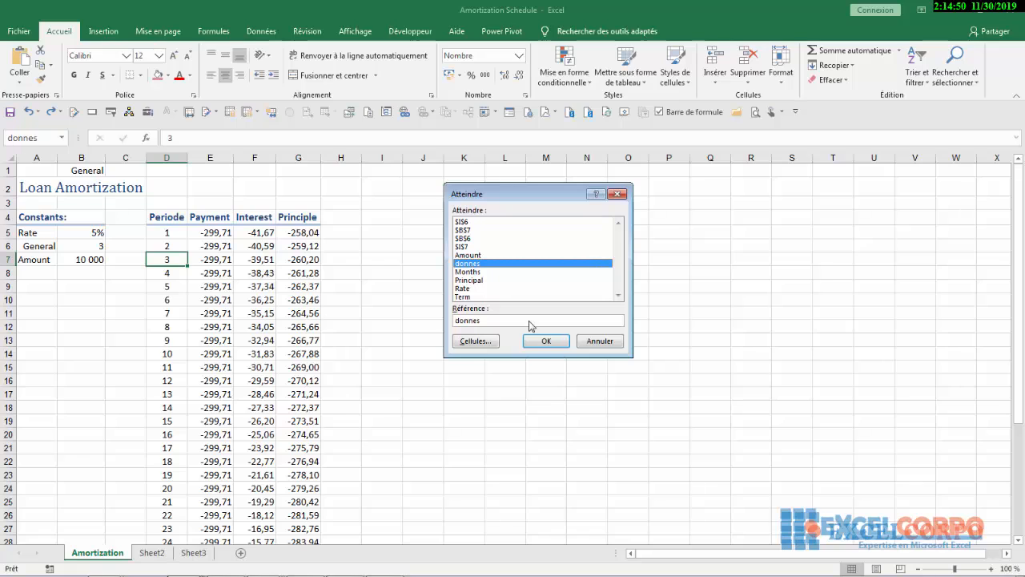
left_click(542, 341)
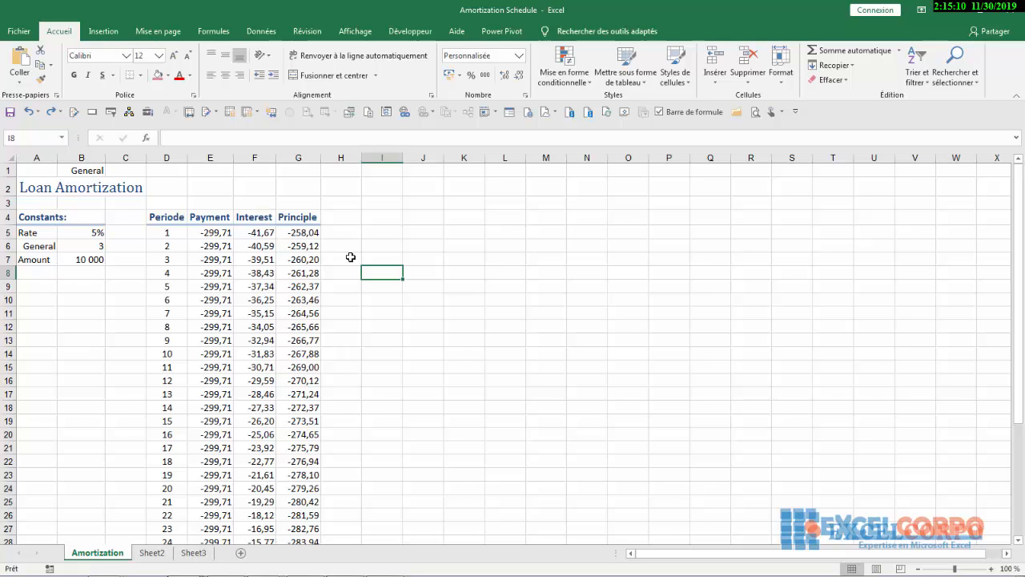
- Paste the full list of defined names with their references starting at J5, and undo it
left_click(473, 374)
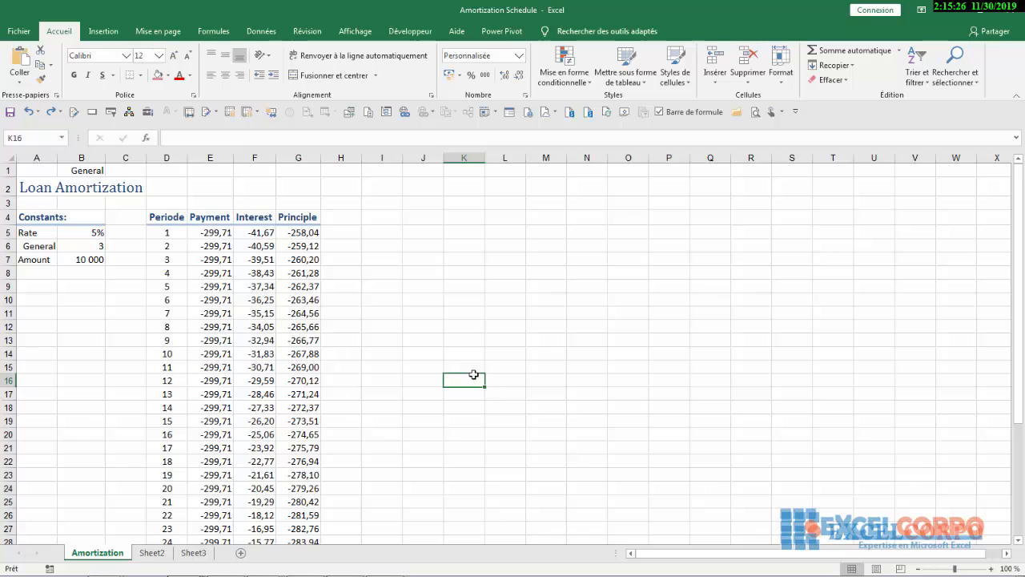
left_click(542, 206)
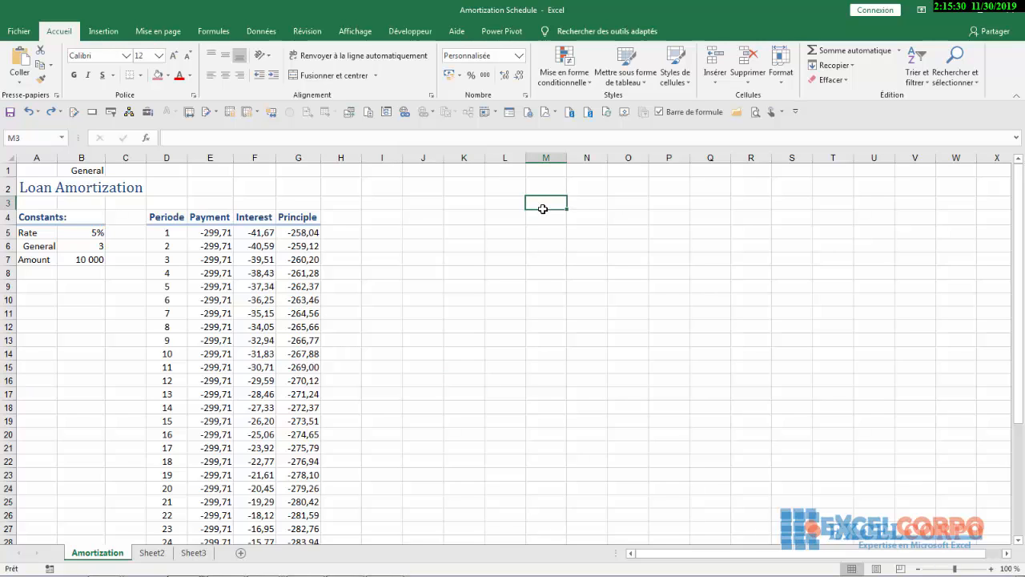
left_click(428, 229)
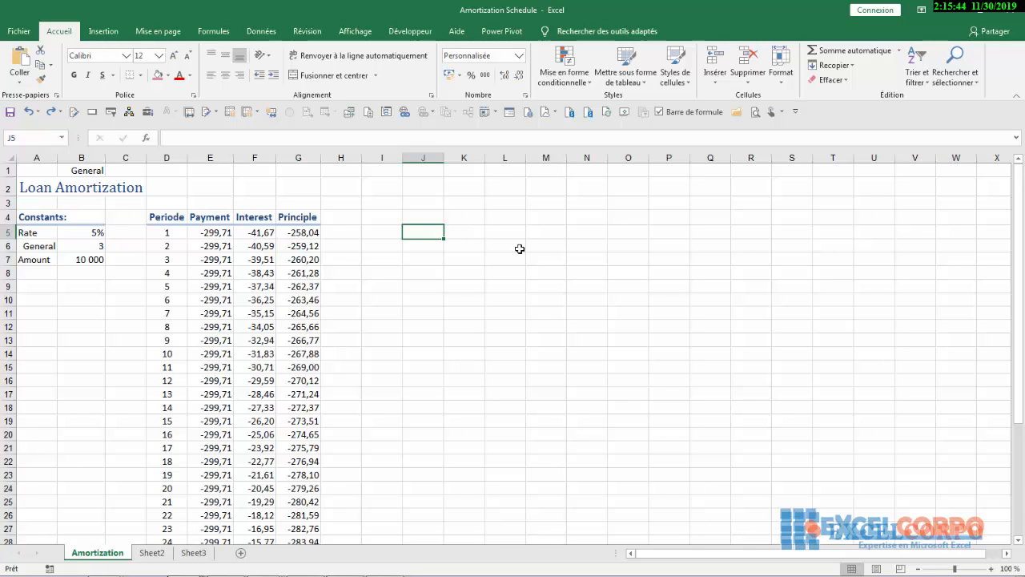
left_click(207, 29)
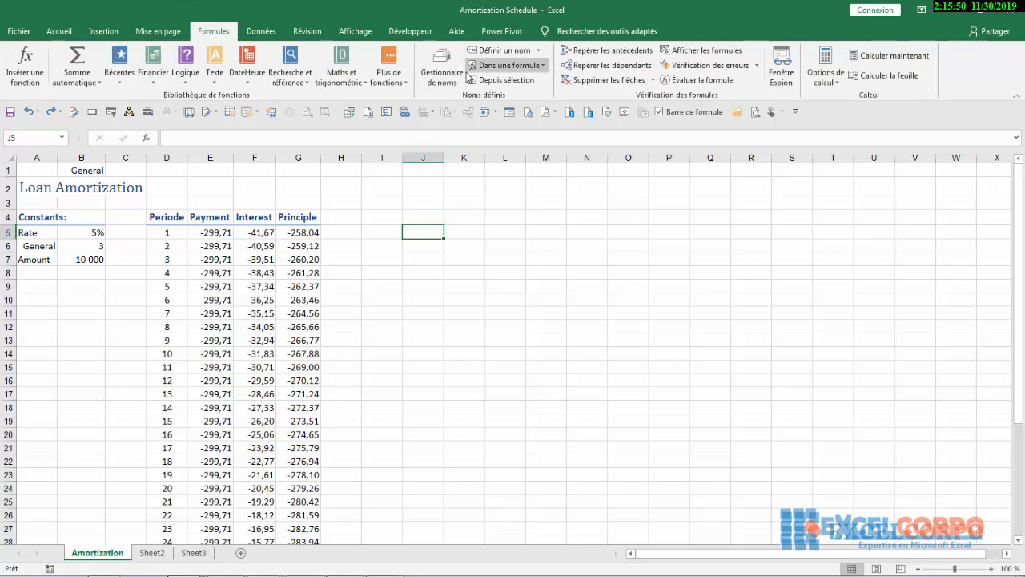
left_click(517, 53)
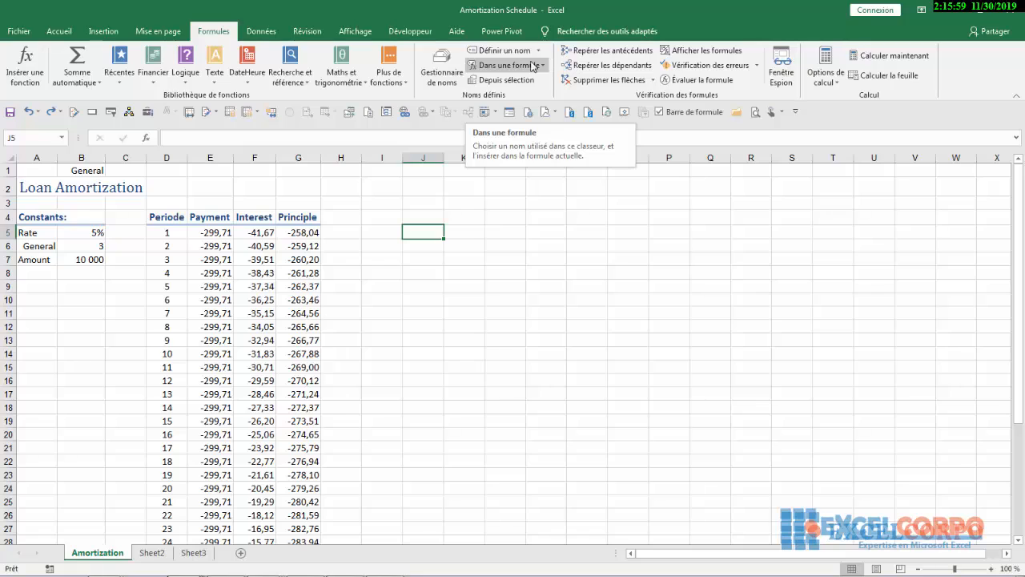
left_click(533, 66)
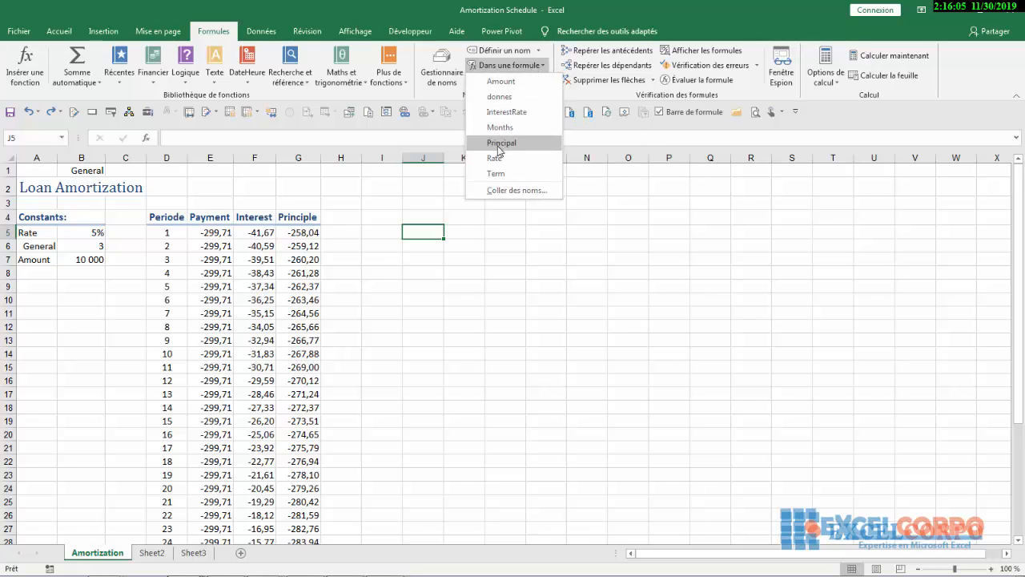
left_click(495, 190)
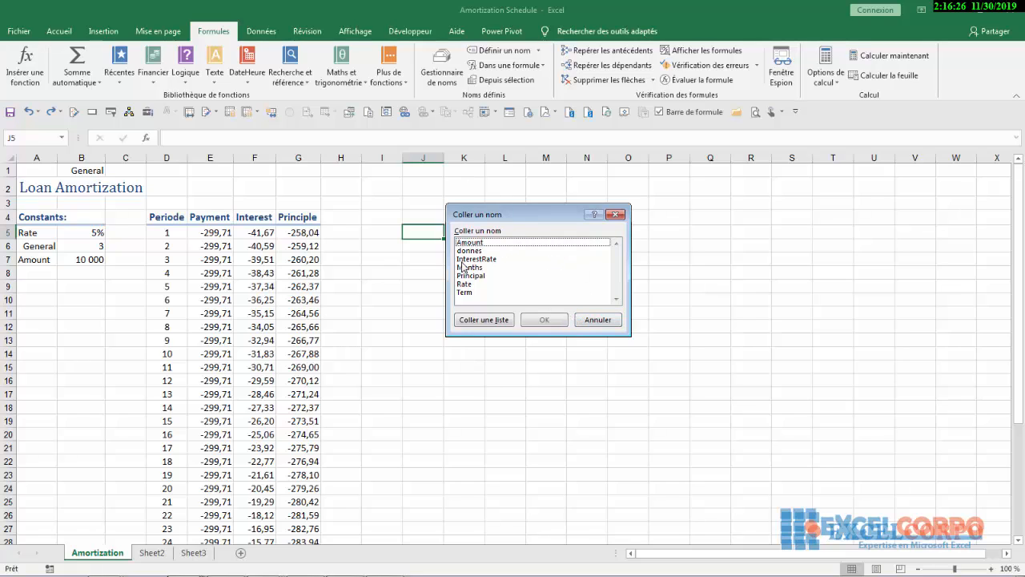
left_click(485, 319)
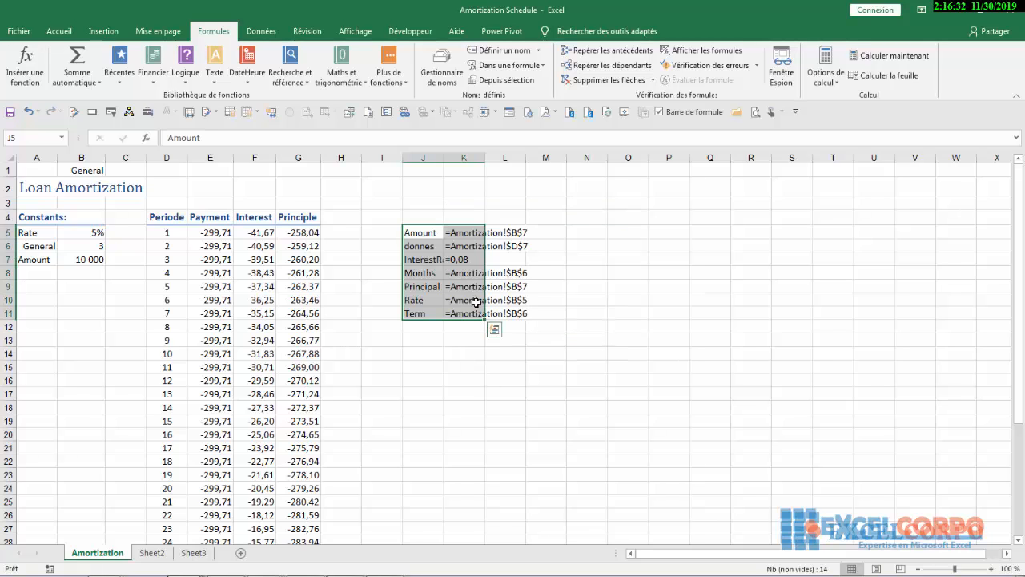
mouse_move(795, 548)
left_mouse_down()
mouse_move(808, 547)
mouse_move(794, 547)
left_mouse_up()
left_click(30, 110)
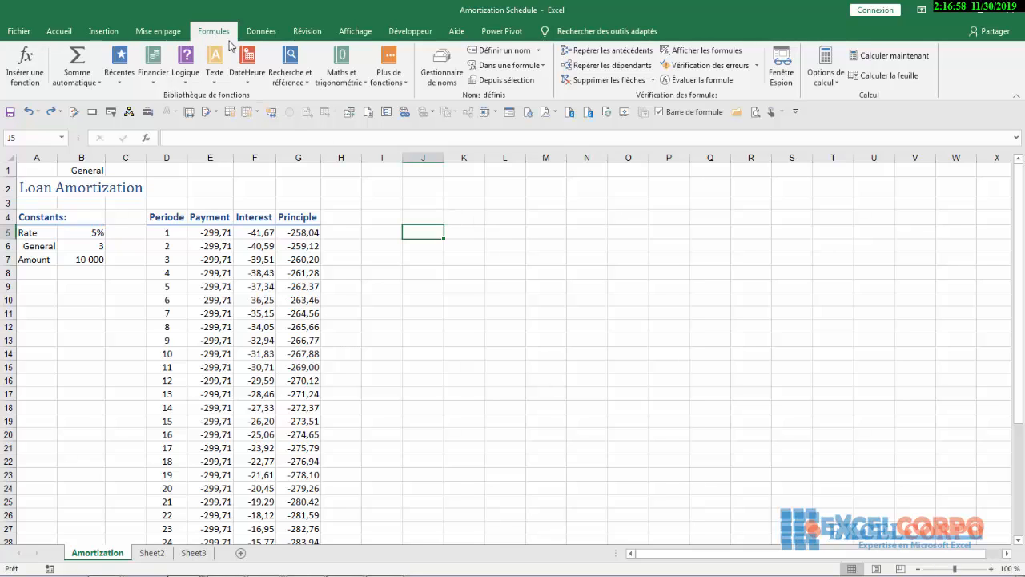
- Review the workbook's defined names and the available filter options in the Name Manager, and close it
left_click(452, 81)
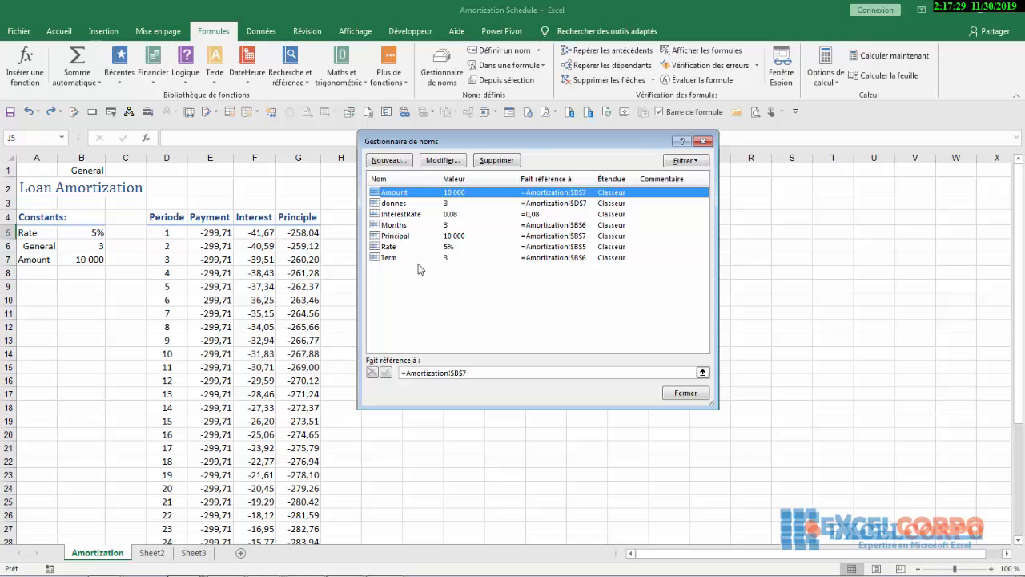
left_click(685, 163)
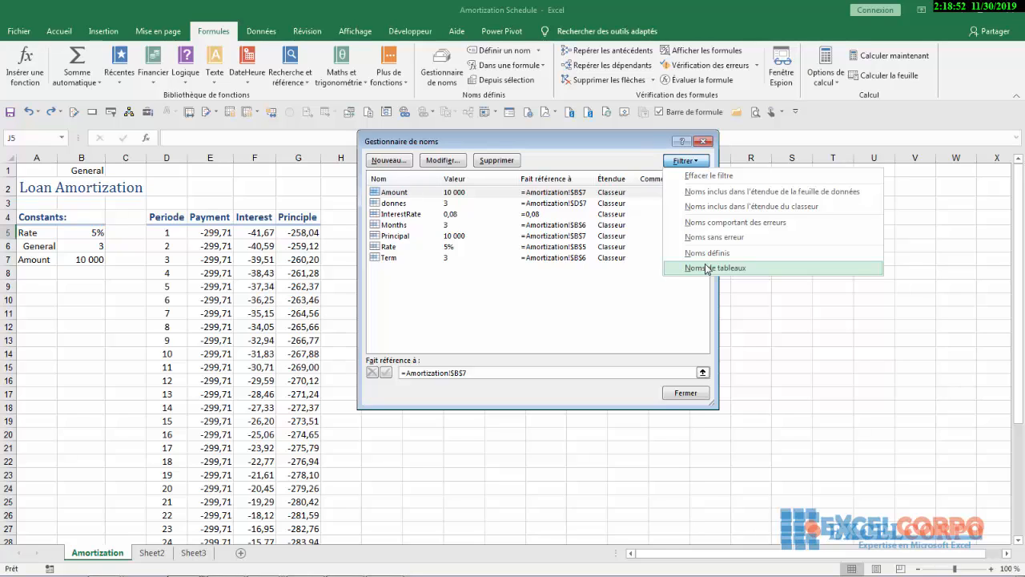
left_click(765, 313)
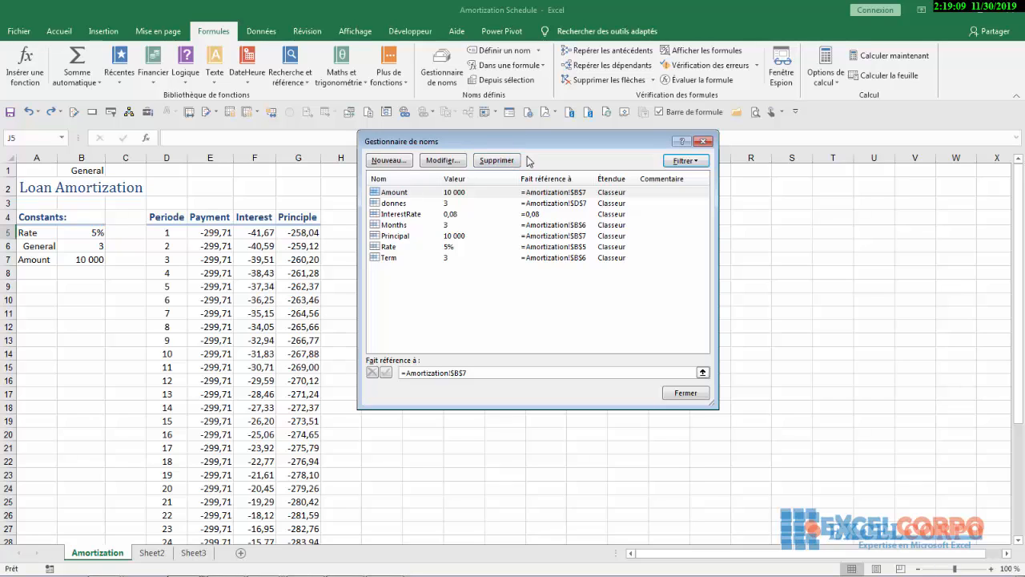
left_click(703, 143)
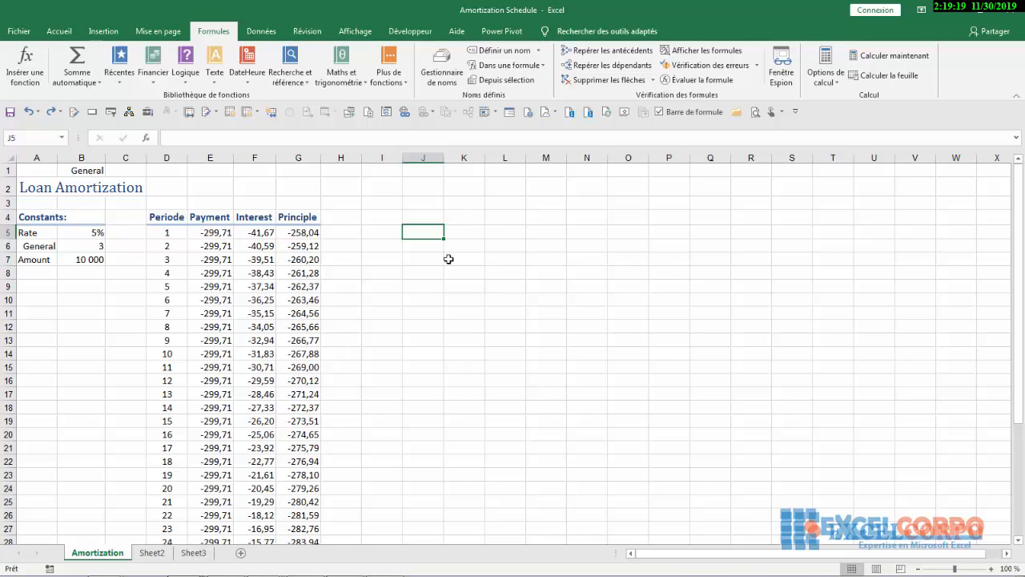
- Select B6:D6, inspect the definition of the name donnes in the Name Manager, and accept it without edits
left_click_drag(81, 245, 168, 248)
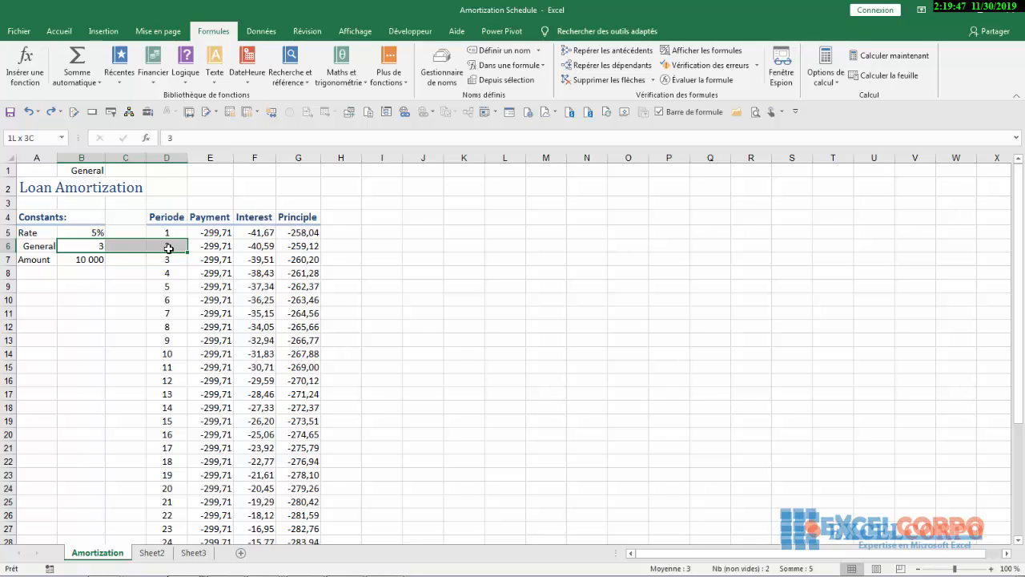
left_click_drag(169, 248, 168, 248)
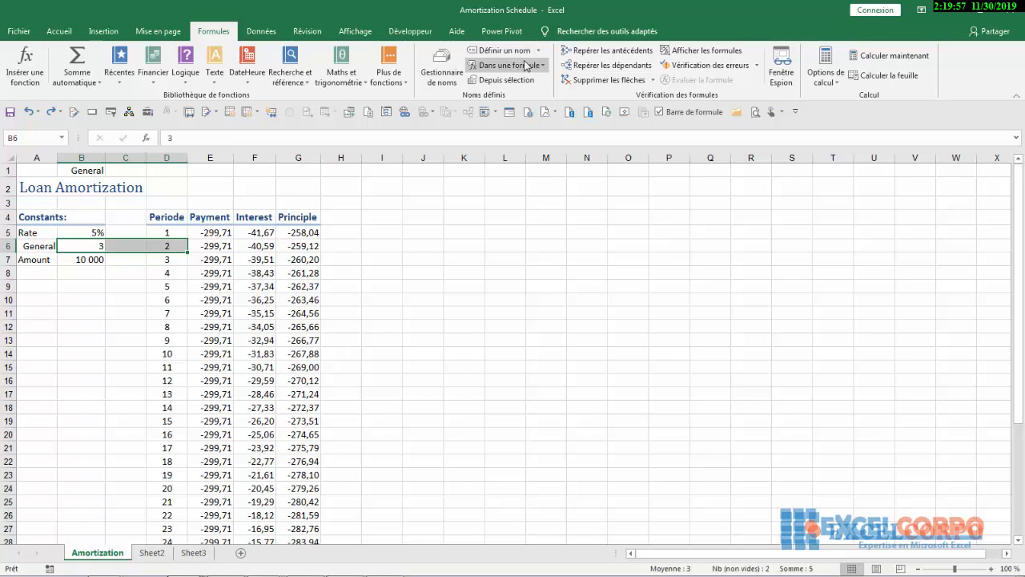
left_click(442, 68)
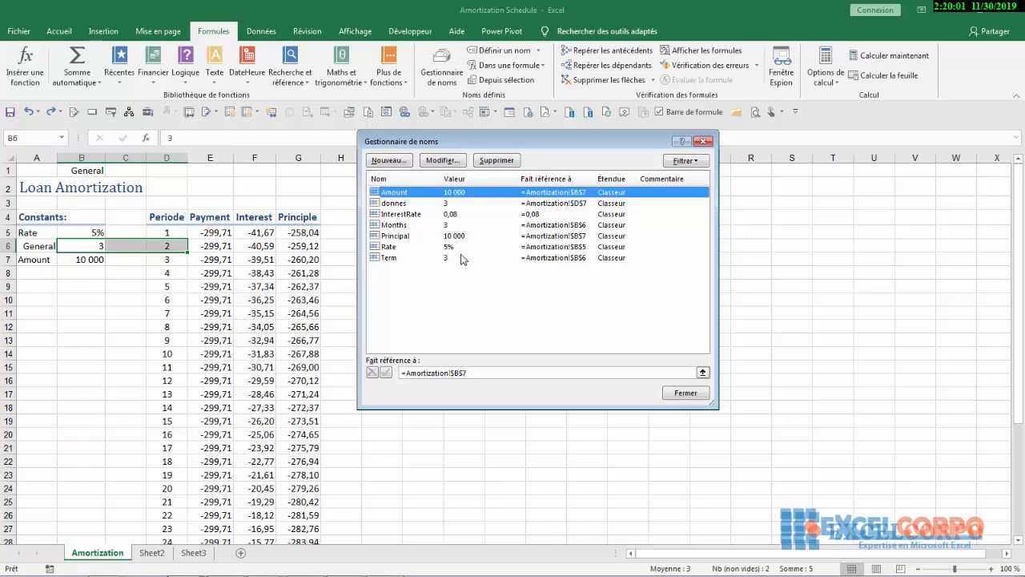
left_click(398, 204)
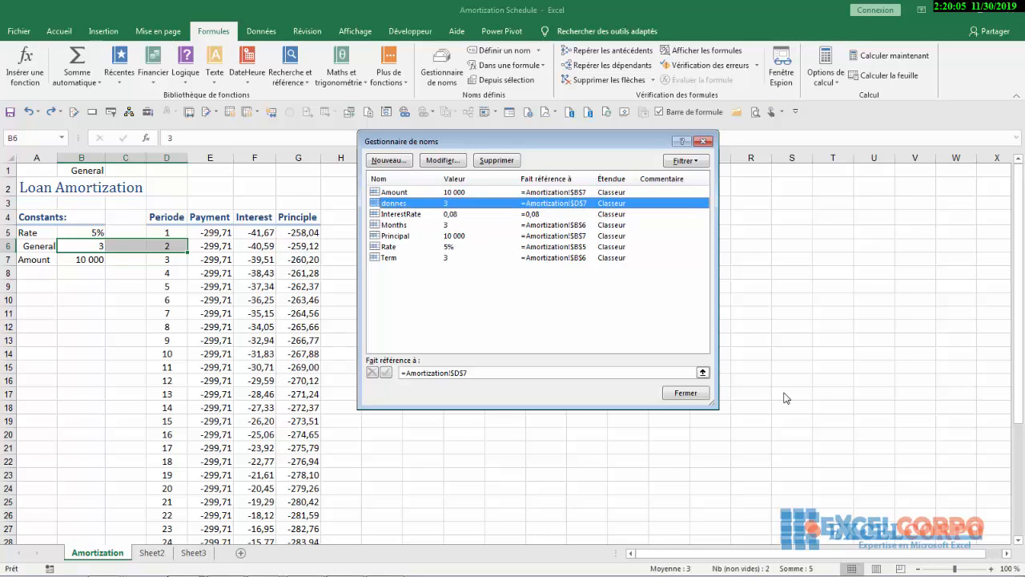
left_click(442, 160)
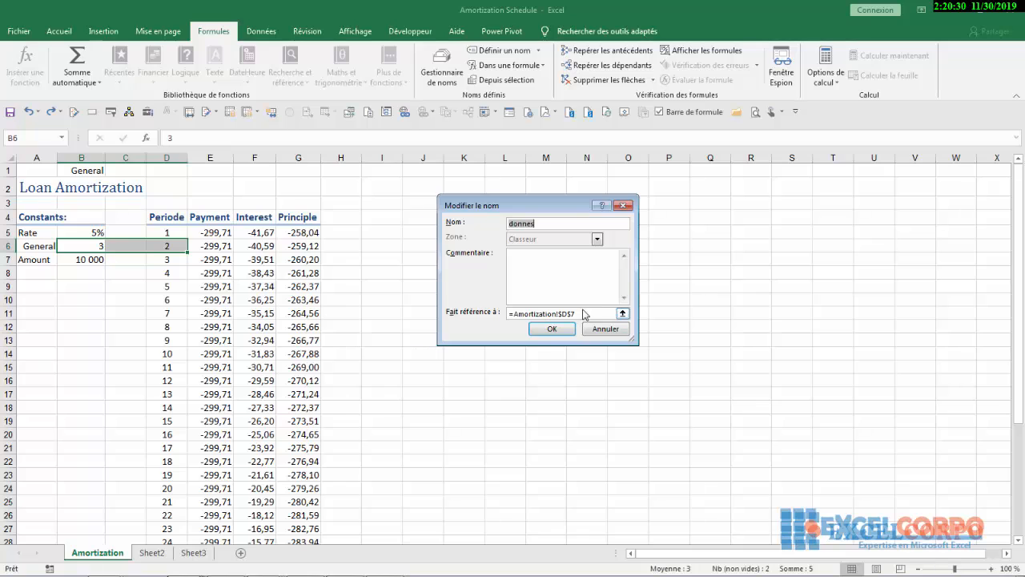
left_click(551, 329)
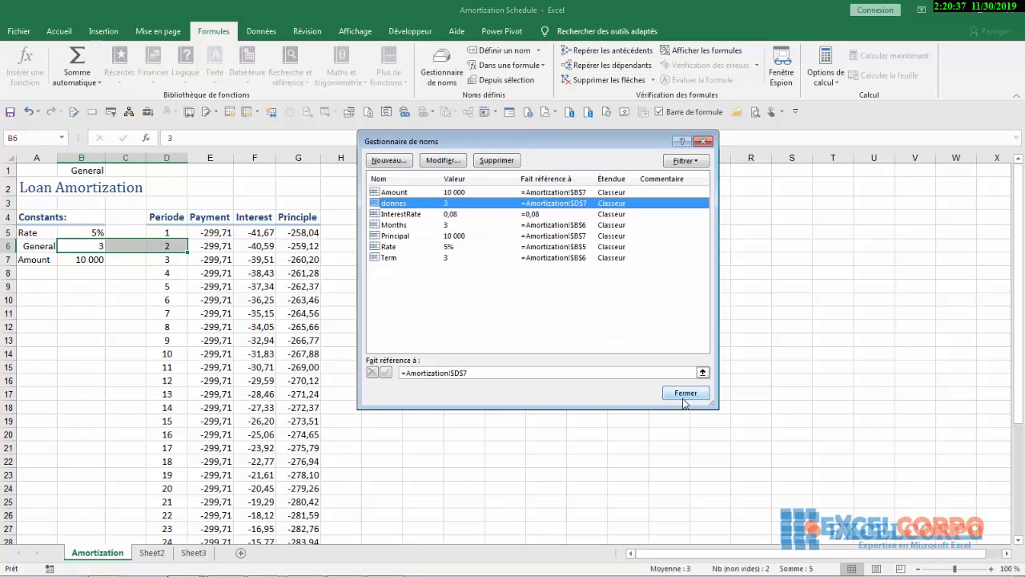
left_click(685, 398)
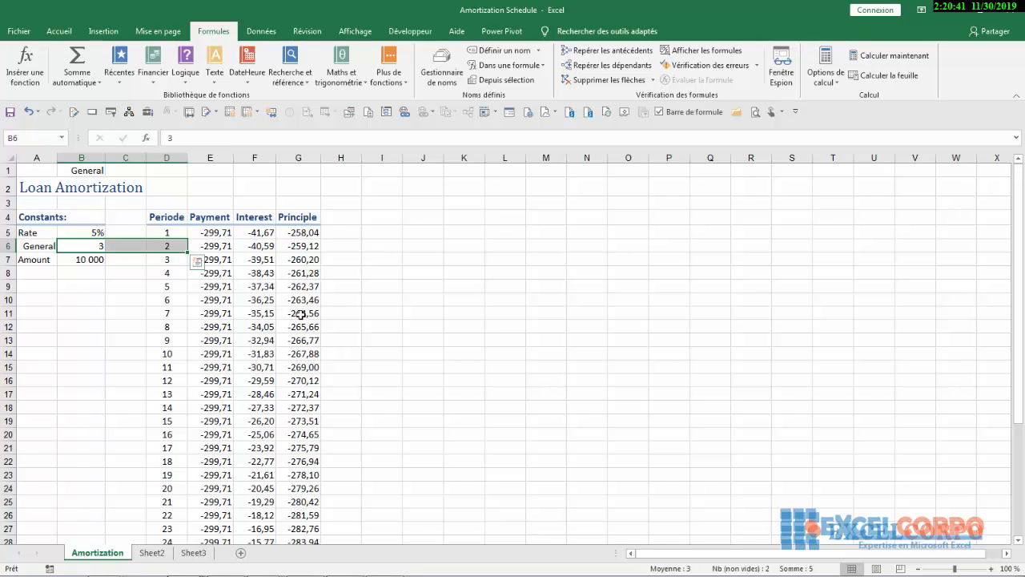
- Deselect the range at L12 and inspect the definition of the name InterestRate in the Name Manager
left_click(488, 328)
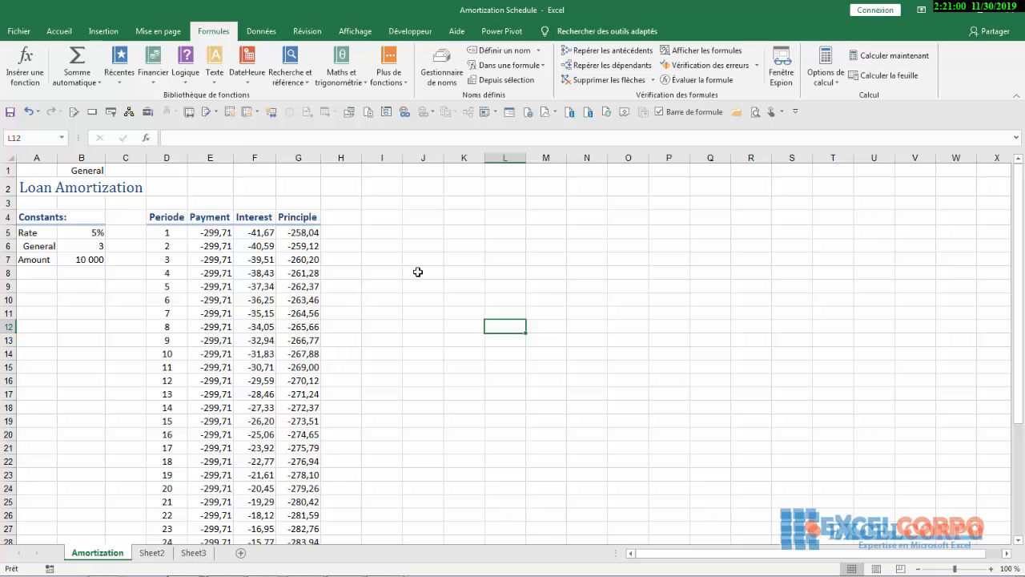
left_click(452, 77)
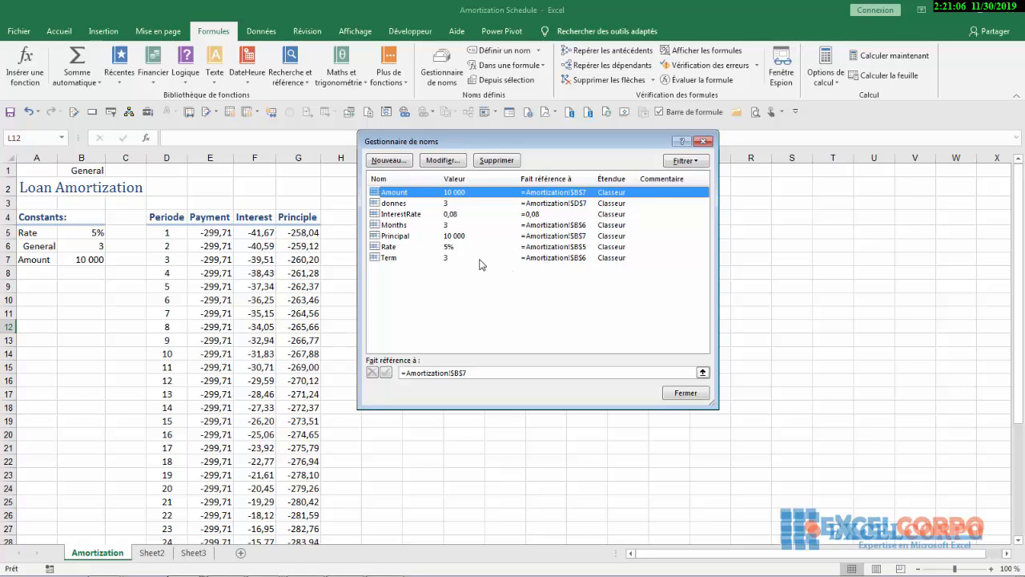
left_click(403, 217)
left_click(442, 160)
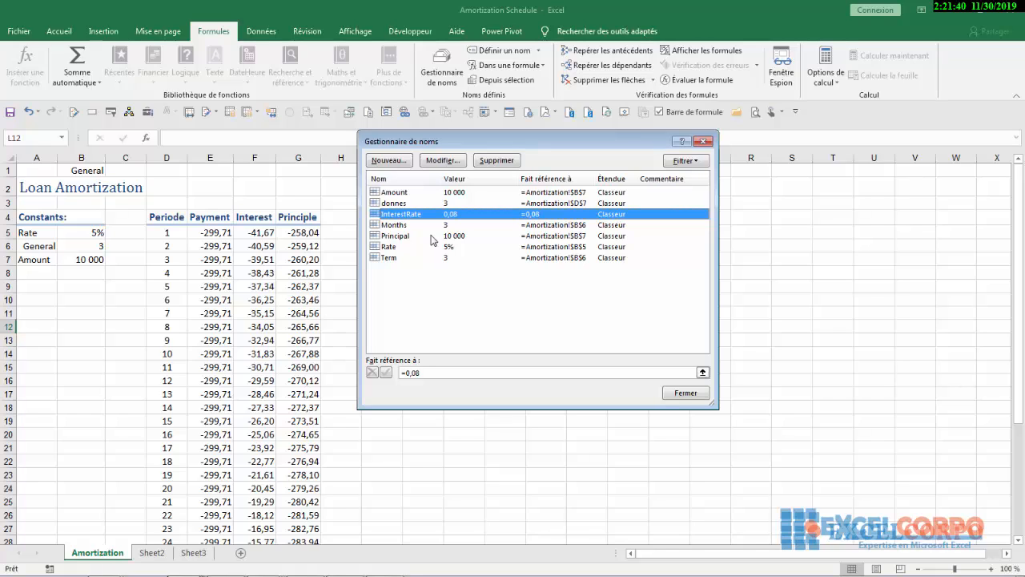
- Delete the defined name Rate, return to the amortization table, and undo the deletion
left_click(395, 249)
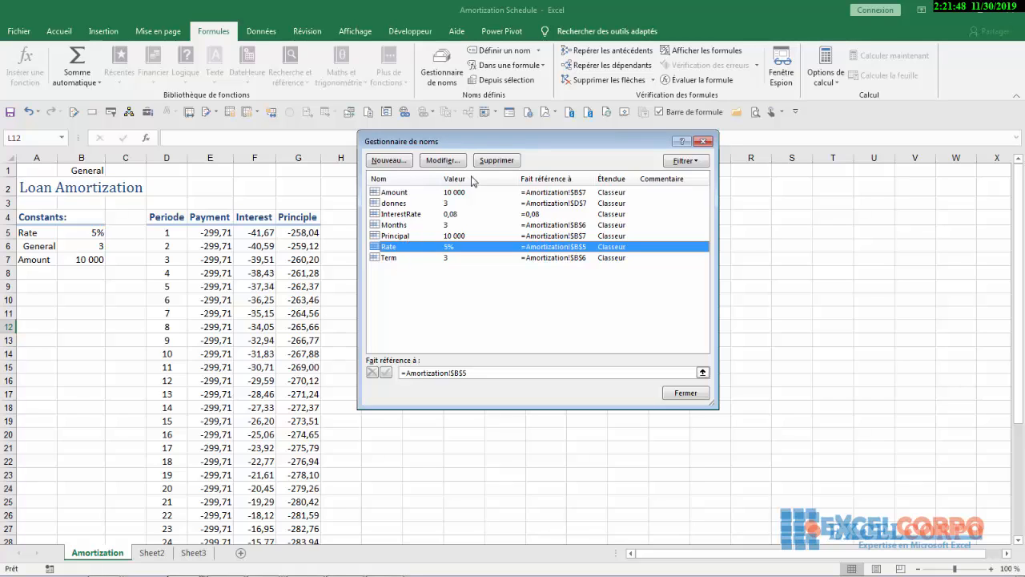
left_click(501, 161)
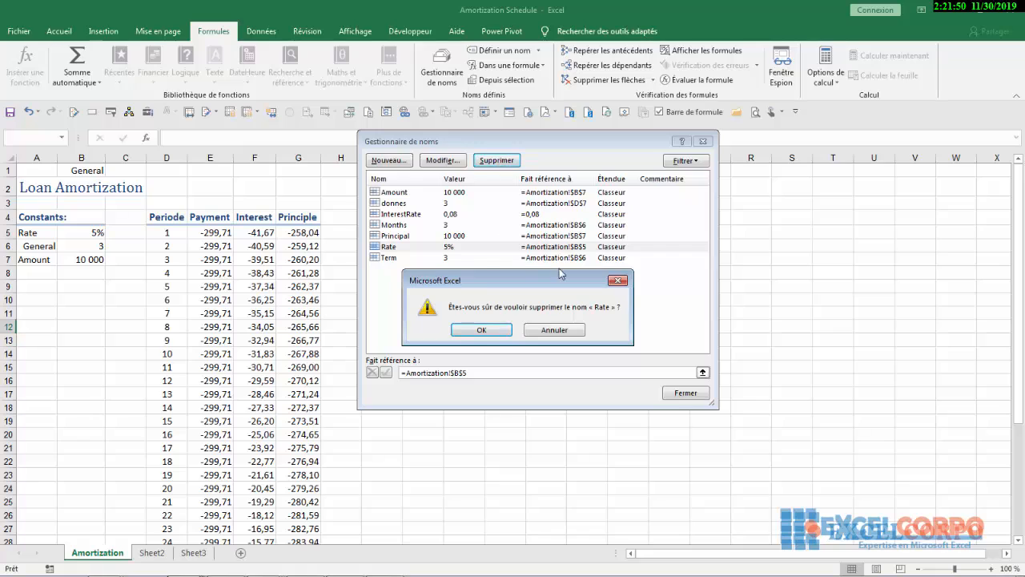
left_click(479, 333)
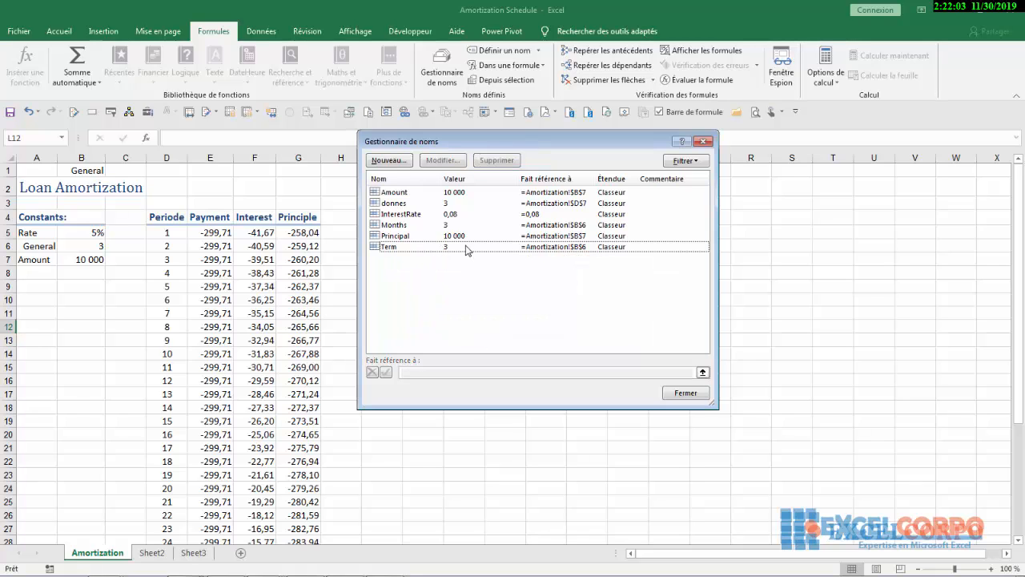
left_click(703, 142)
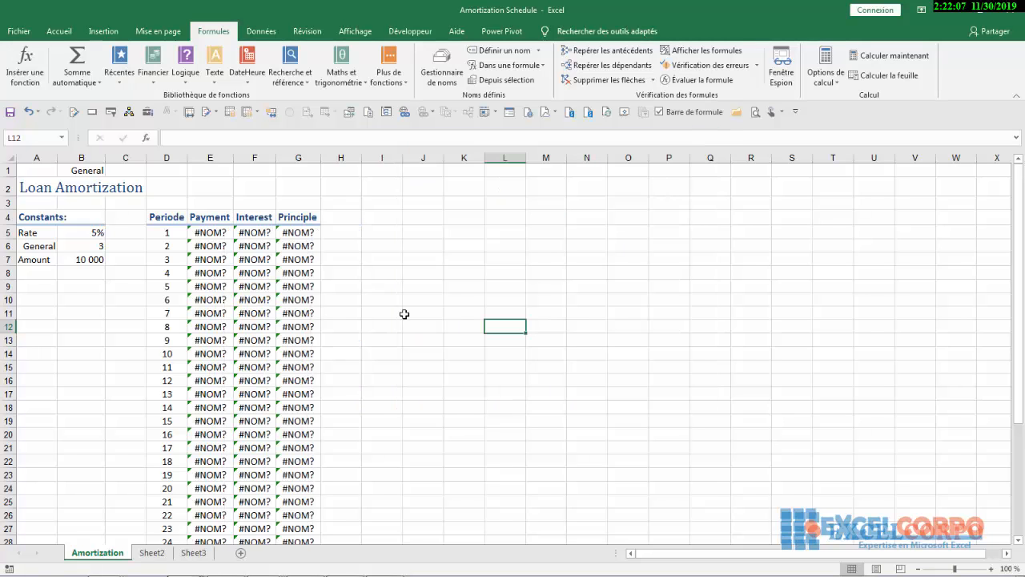
left_click(29, 112)
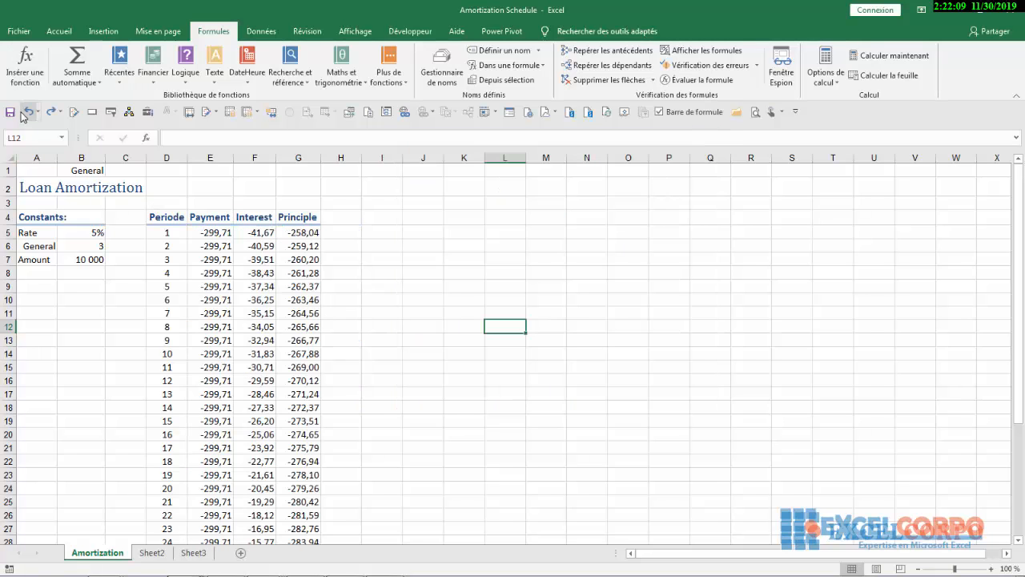
- Look at Sheet2 and Sheet3 of the amortization workbook, and return to the Amortization sheet
left_click(465, 274)
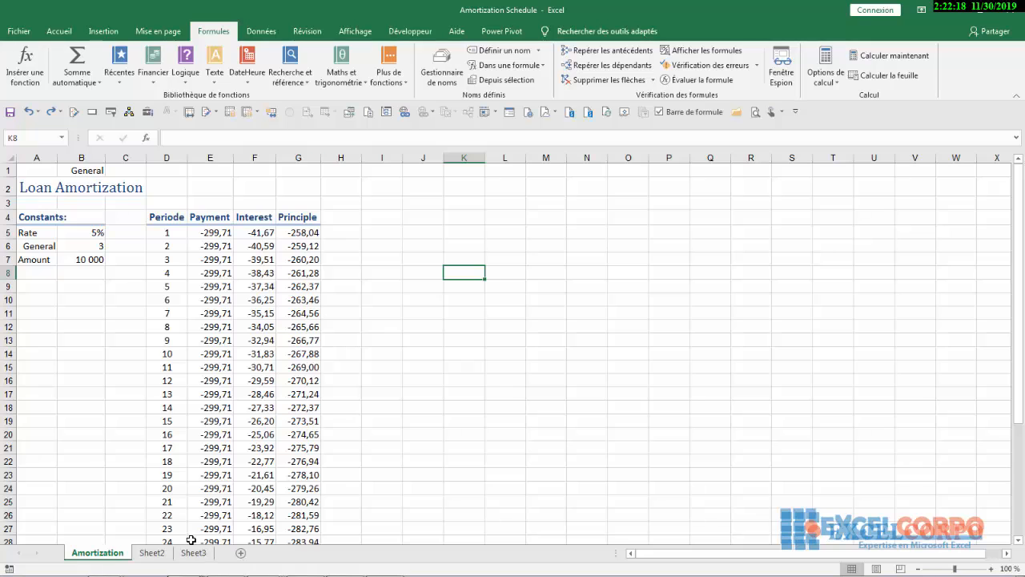
left_click(152, 552)
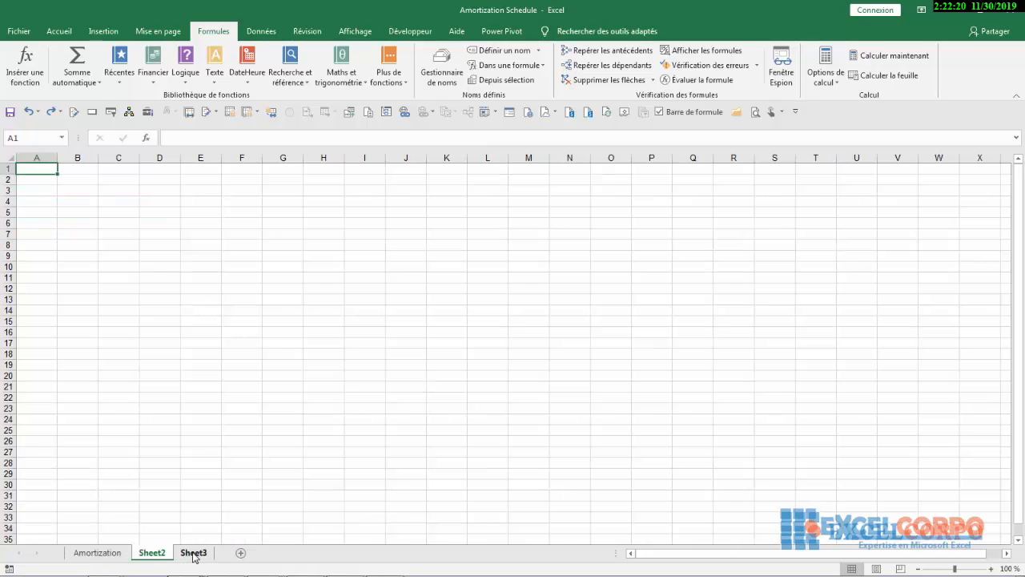
left_click(193, 552)
left_click(97, 552)
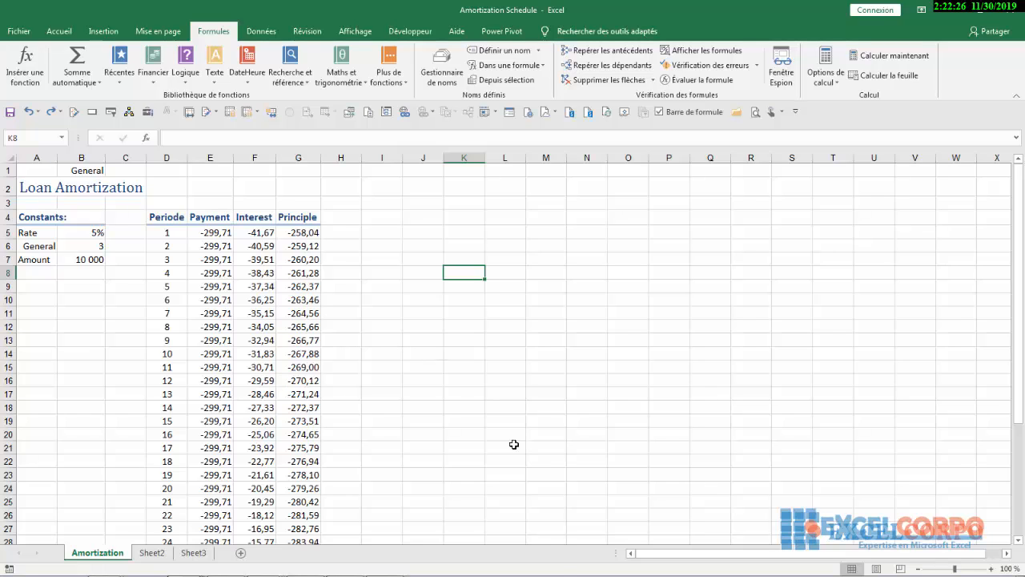
left_click(386, 567)
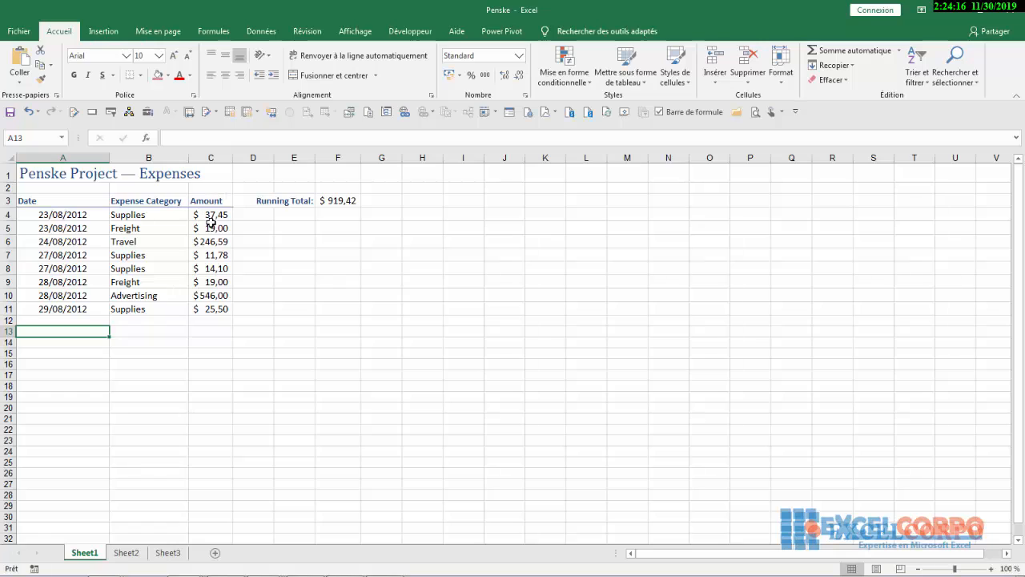
- In the Penske workbook, select the expense amounts C4:C11, reselect them with the blank row as C4:C12, and deselect at F9
left_click_drag(197, 212, 217, 312)
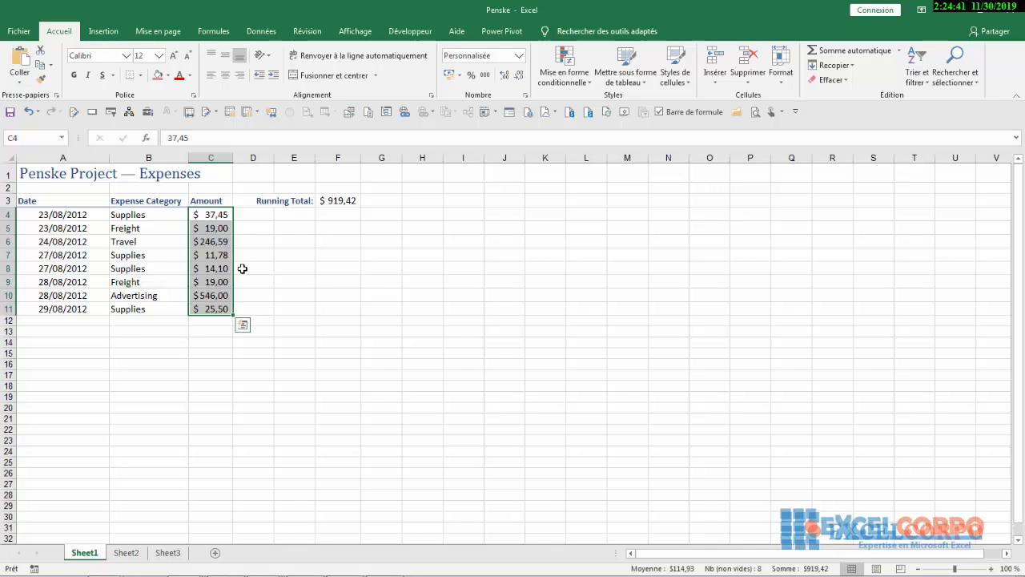
left_click(240, 320)
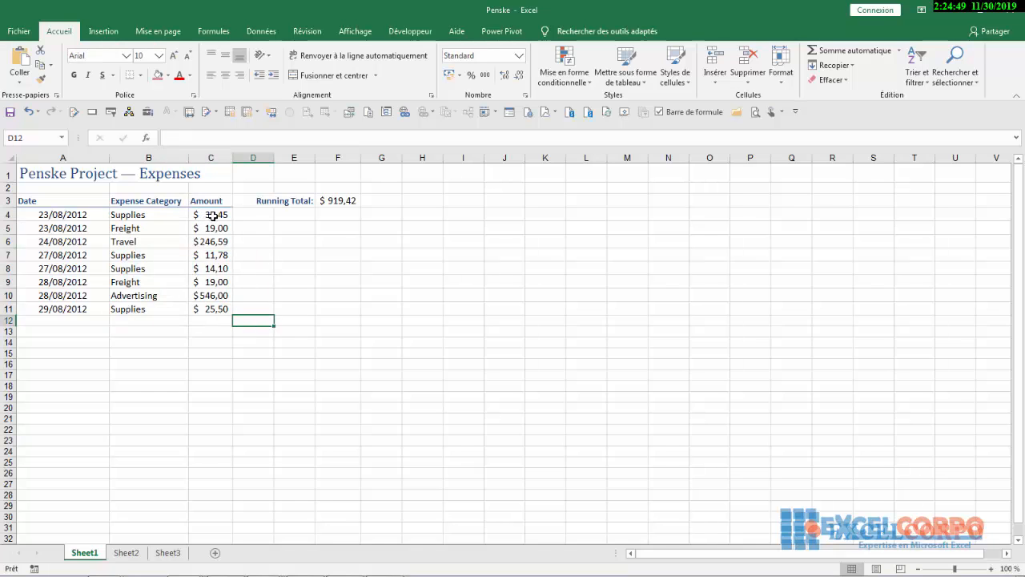
left_click_drag(214, 215, 225, 320)
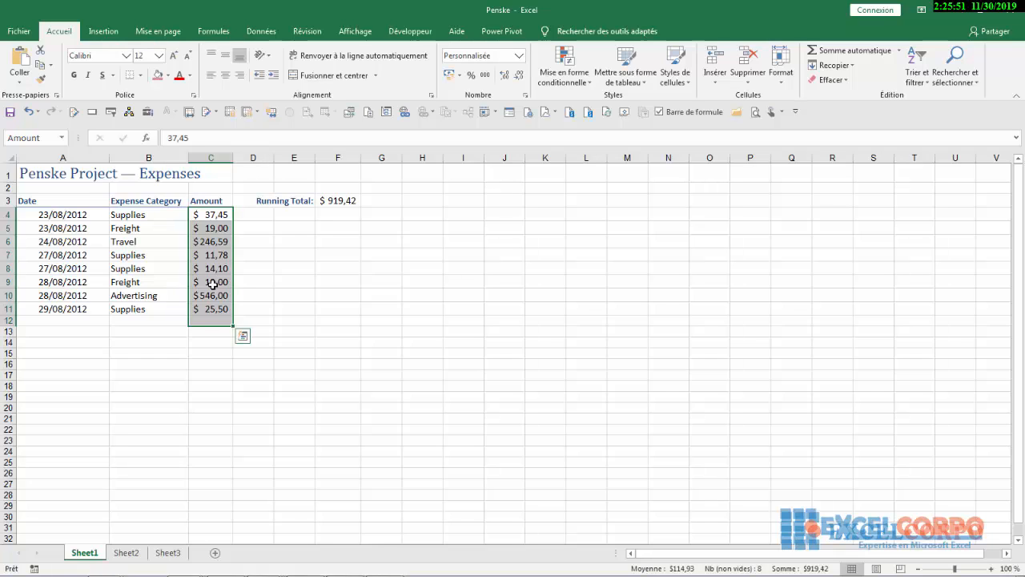
left_click(319, 280)
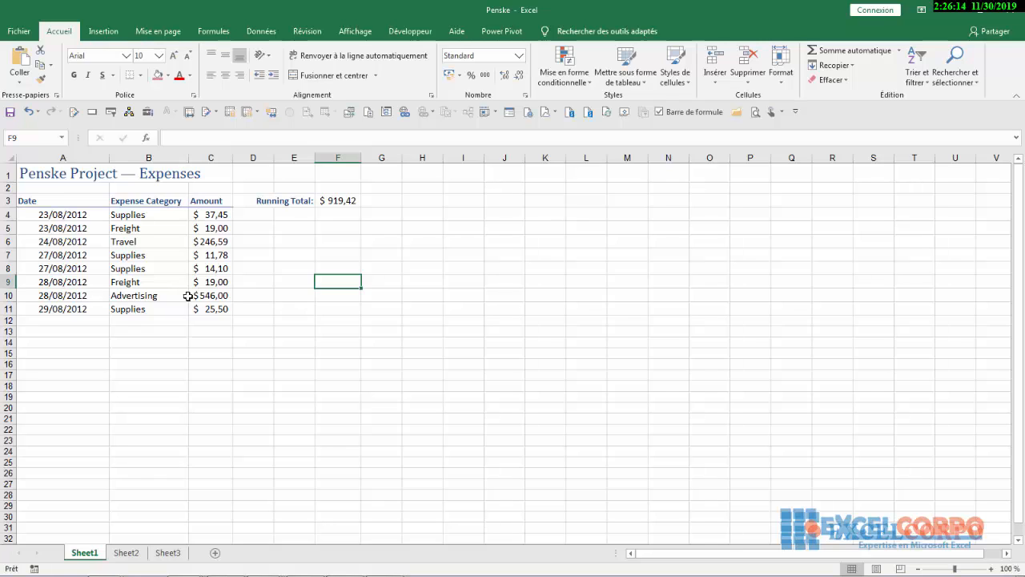
left_click_drag(29, 320, 223, 318)
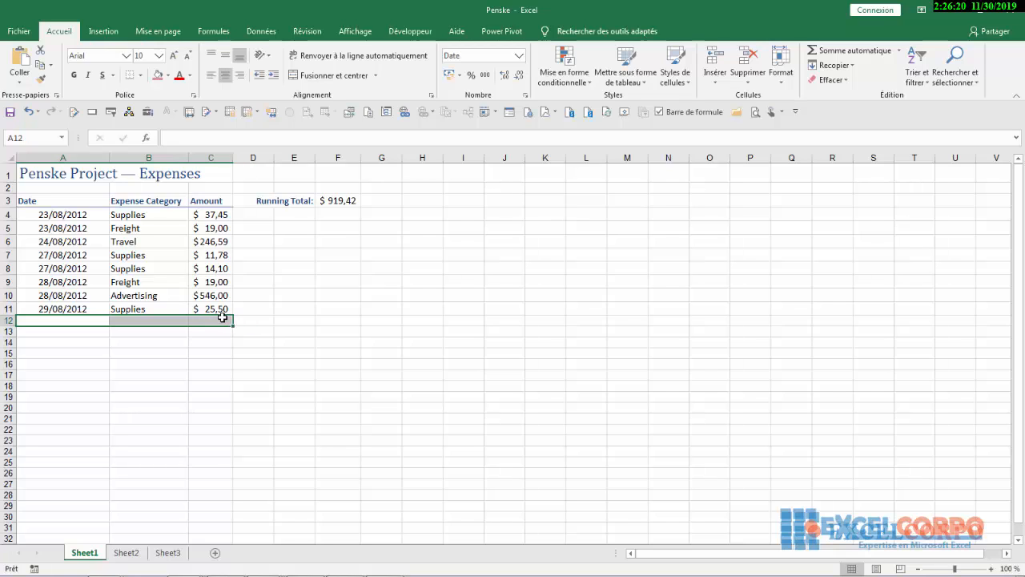
left_click(29, 135)
key("BackSpace")
type("marche")
key("Escape")
left_click(294, 298)
left_click(122, 270)
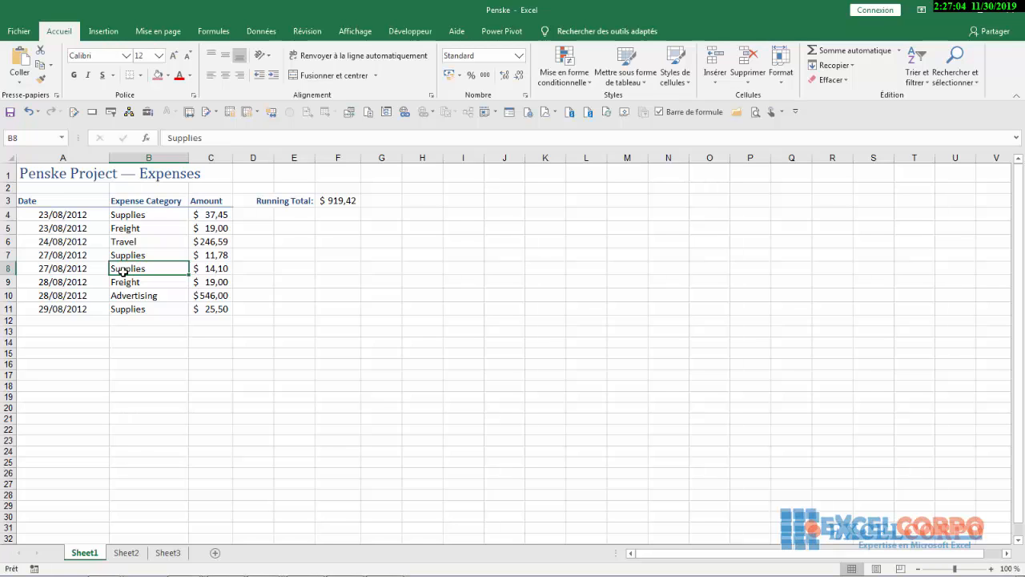
- Enter the text d3: in cell G9 of the Penske expense sheet
left_click(366, 286)
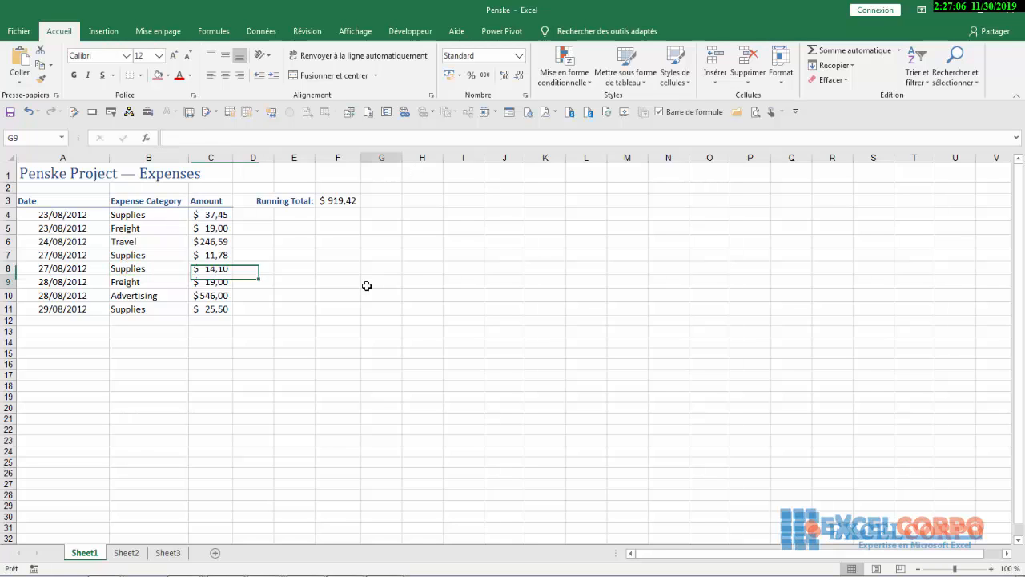
type("d")
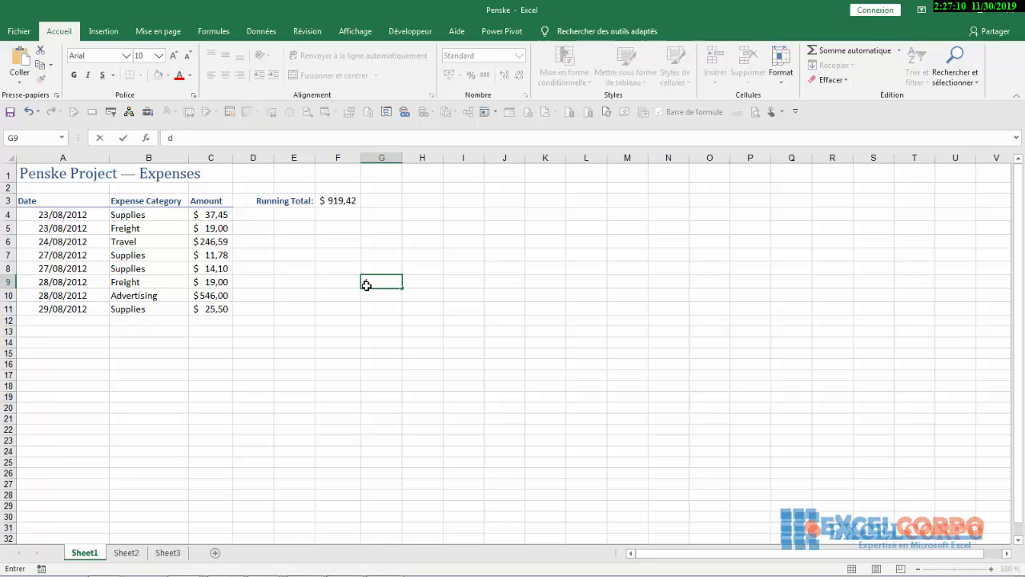
type("3:")
left_click(418, 294)
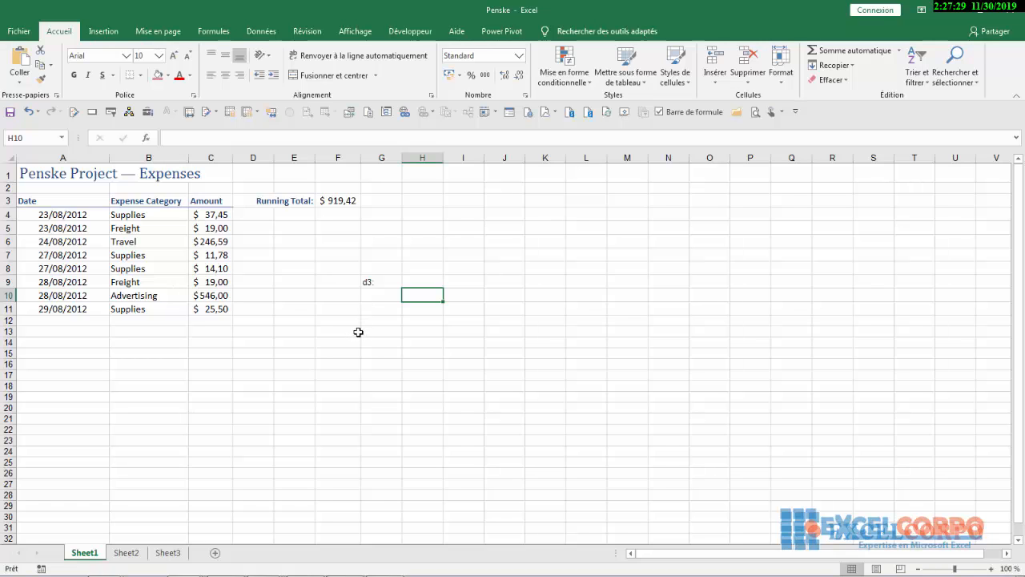
left_click(382, 567)
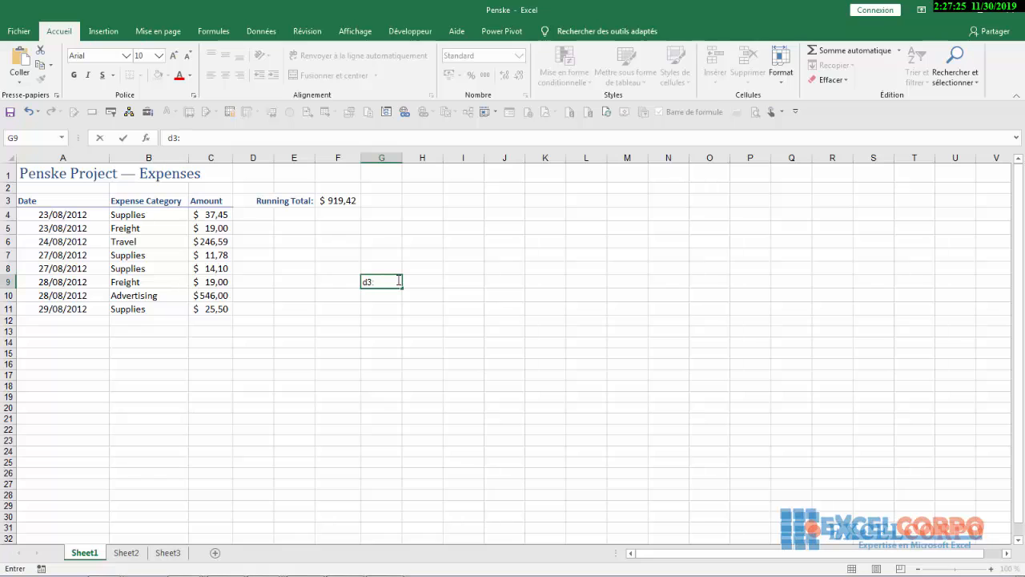
left_click(423, 294)
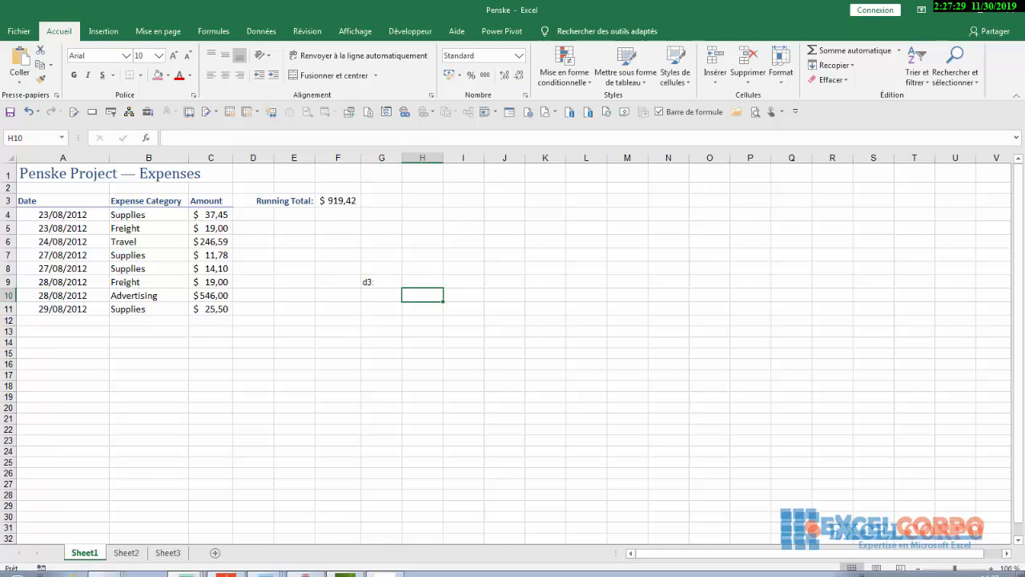
left_click(380, 567)
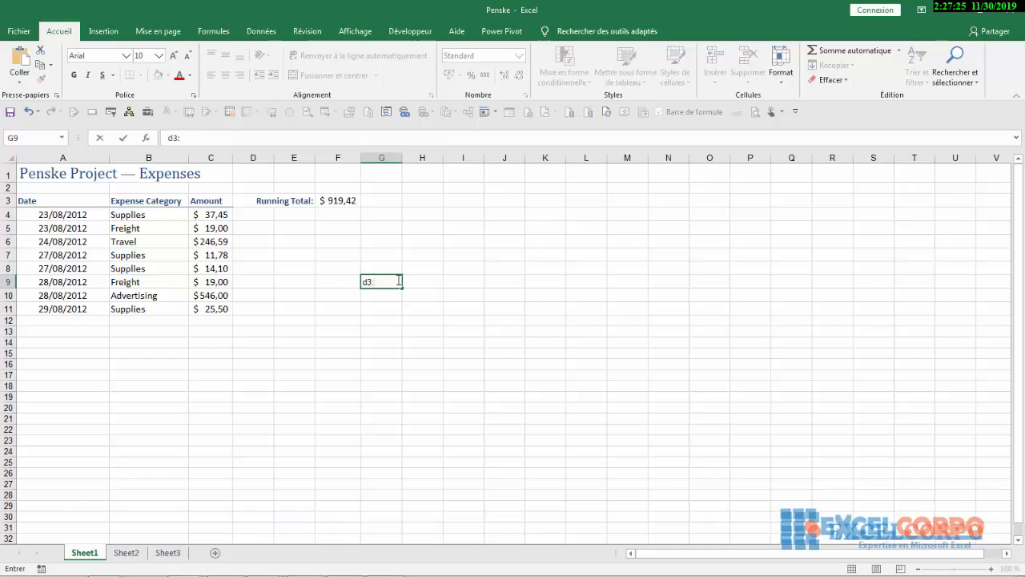
left_click(422, 296)
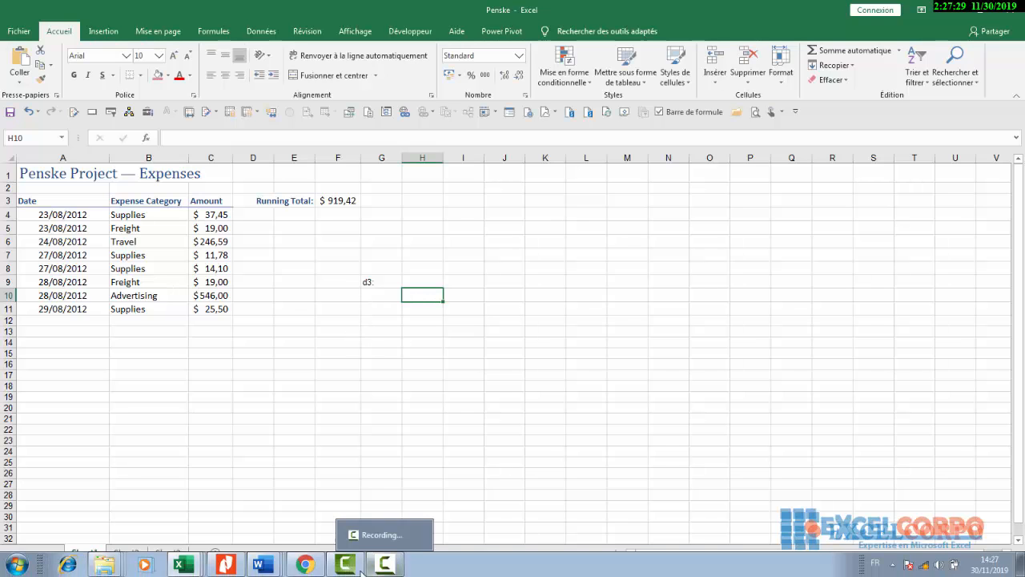
left_click(376, 567)
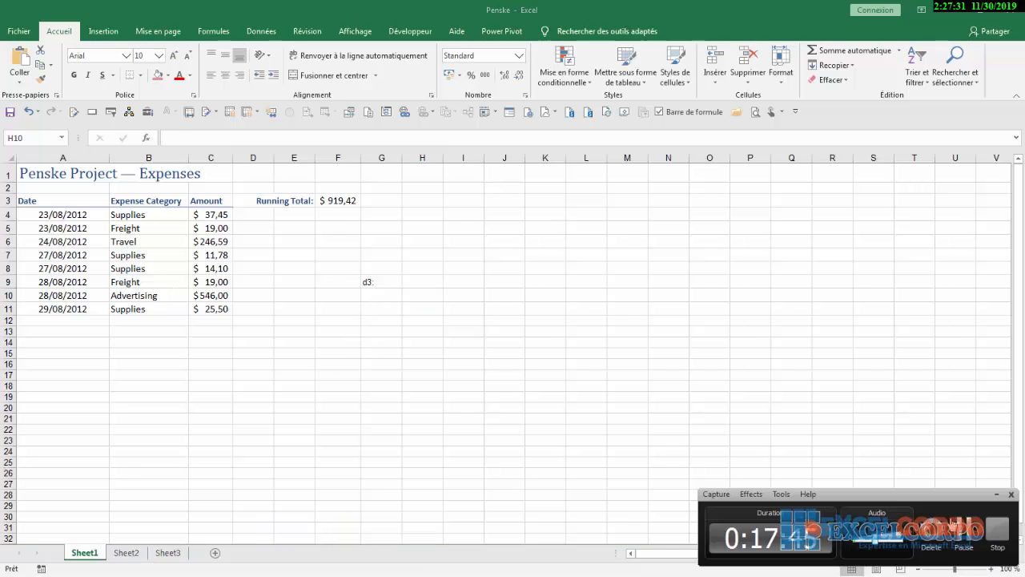